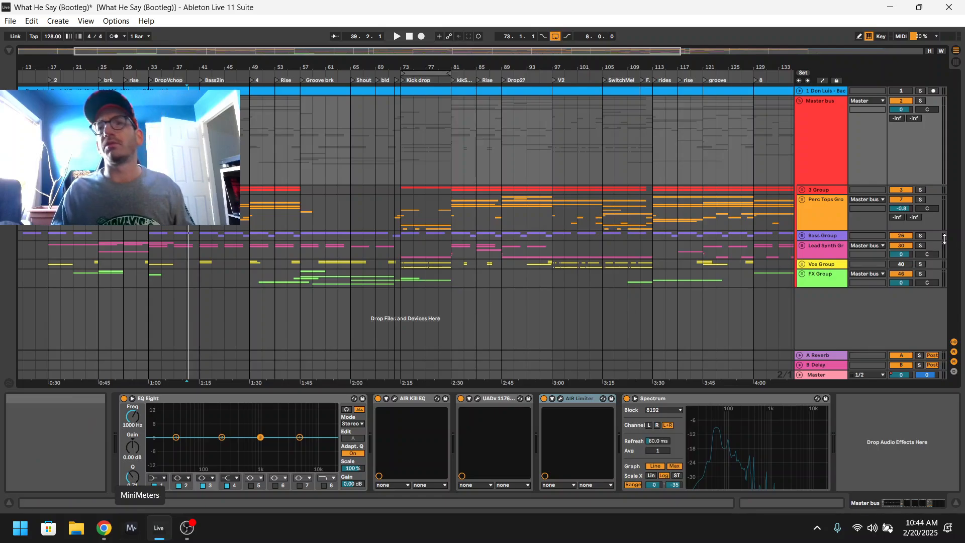
# Expand the Vox Group and play the Vox track soloed from its clip at bar 60.
pyautogui.click(802, 264)
pyautogui.click(821, 305)
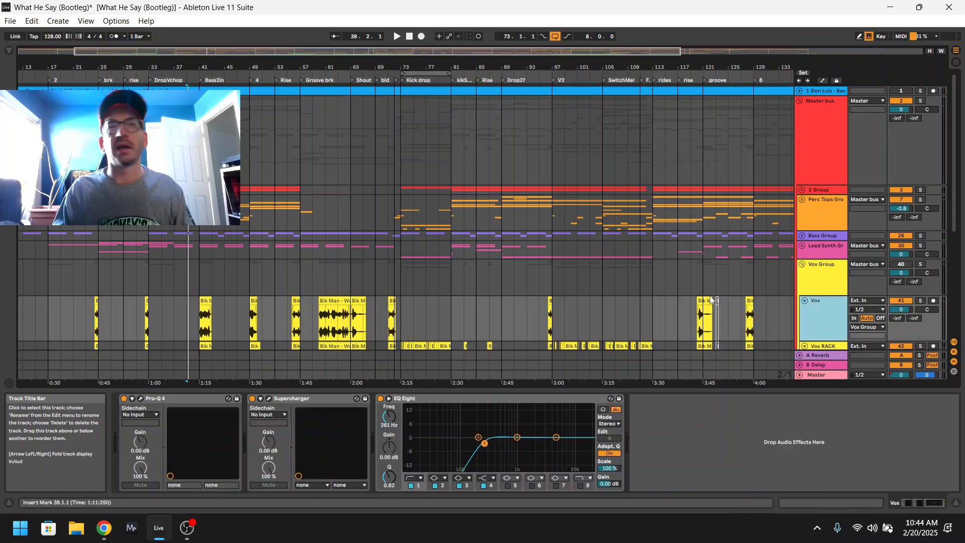
pyautogui.click(327, 300)
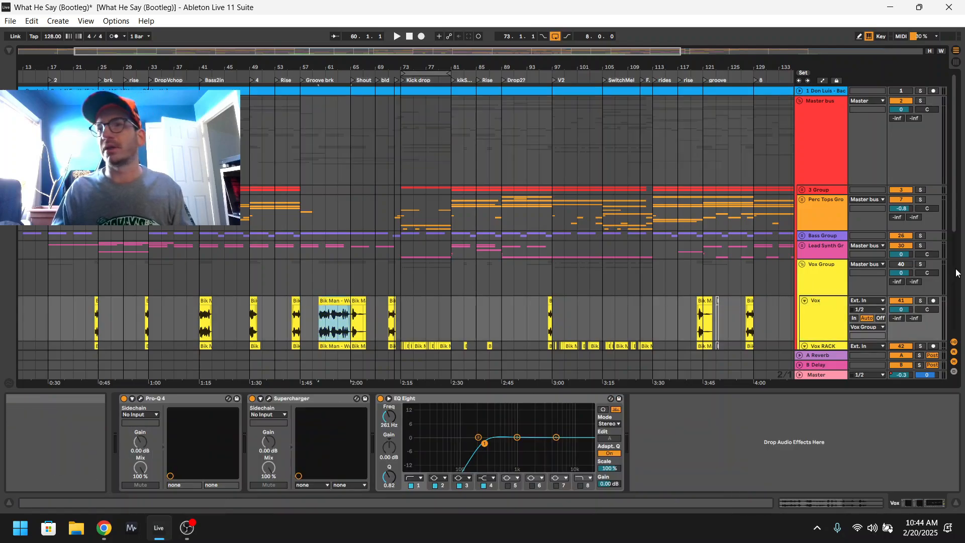
pyautogui.click(922, 300)
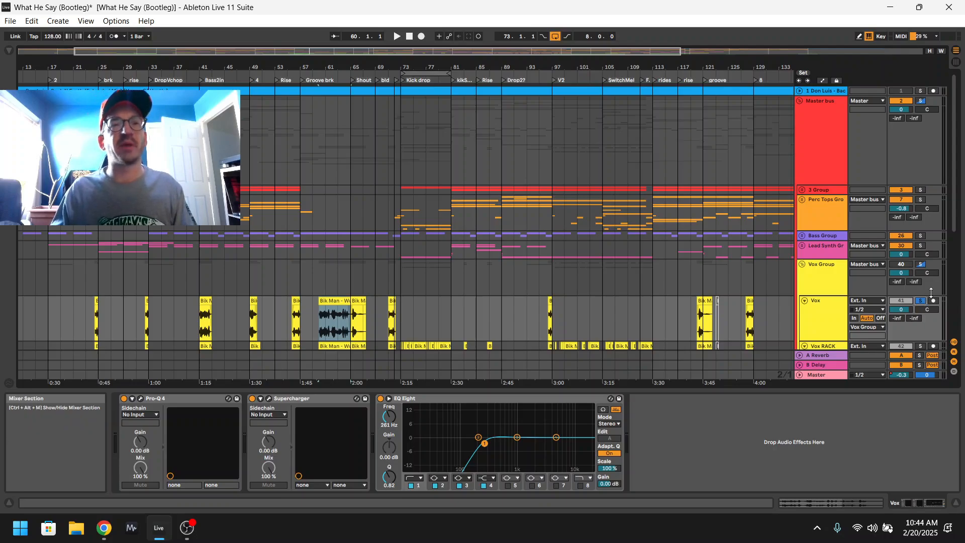
pyautogui.press('space')
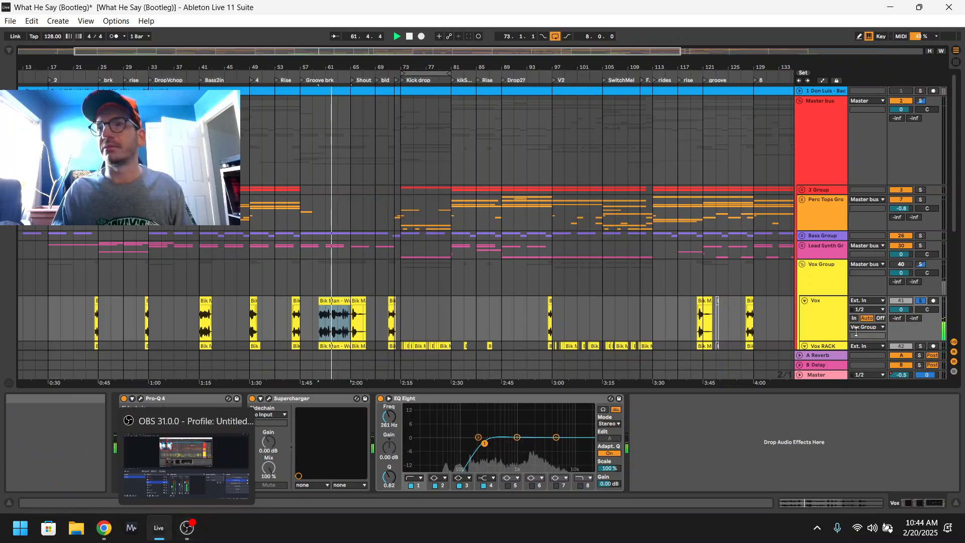
# Compare the vocal in the full mix with the soloed Vox track during playback, and leave the track unsoloed.
pyautogui.click(920, 301)
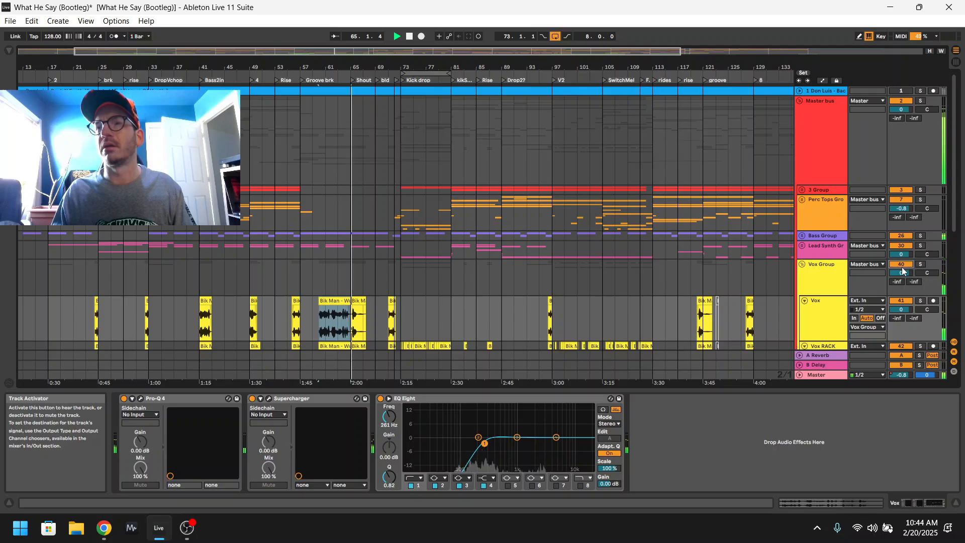
pyautogui.click(921, 301)
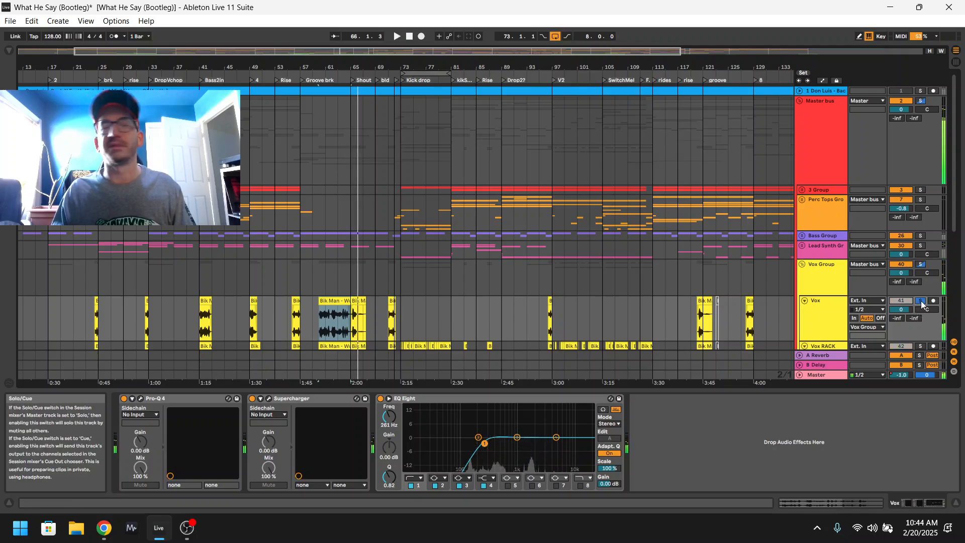
pyautogui.press('space')
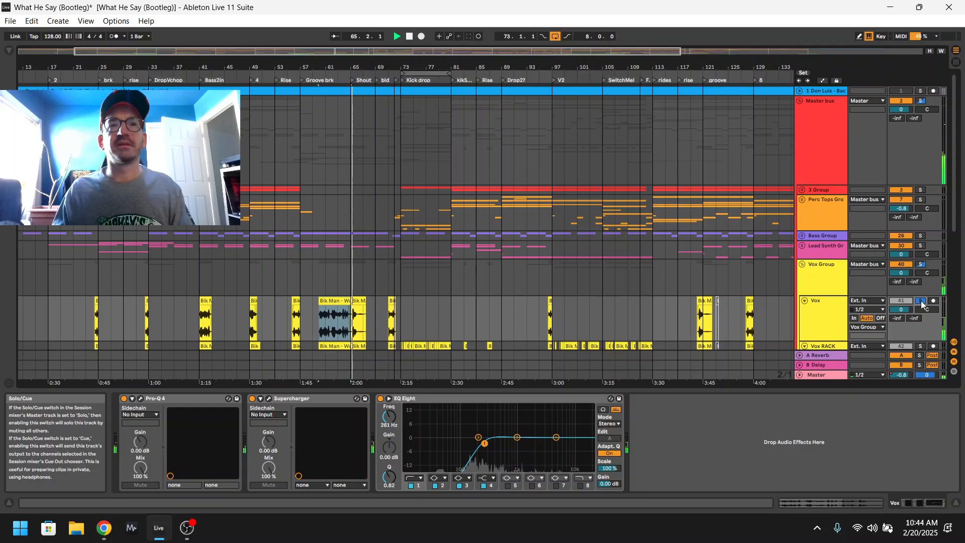
pyautogui.click(921, 302)
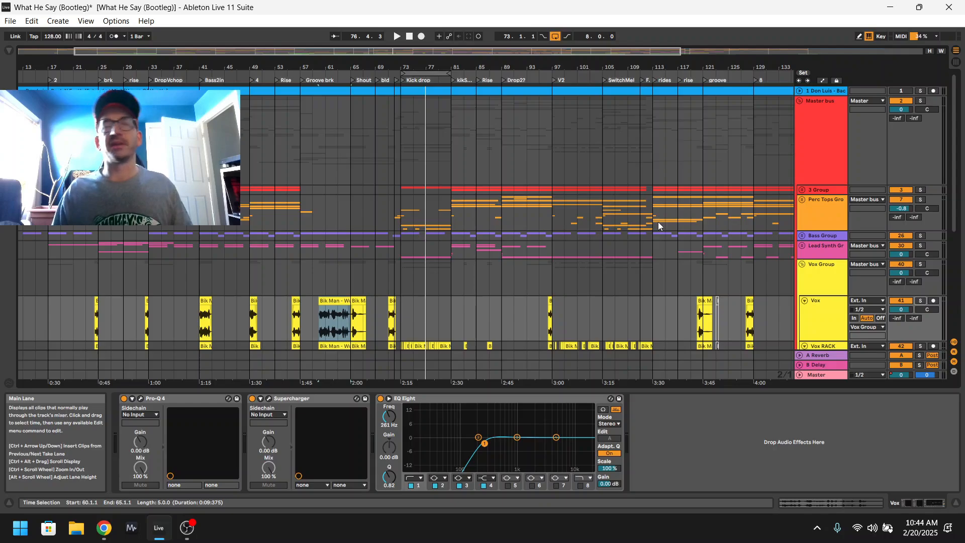
# Switch to OBS to check the recording's audio mixer levels, and return to Ableton Live.
pyautogui.moveTo(186, 538)
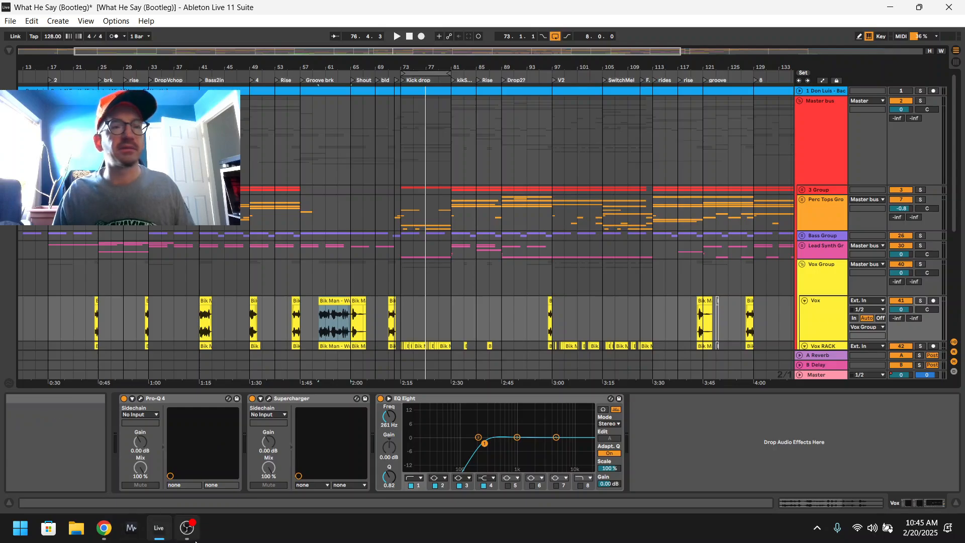
pyautogui.click(191, 539)
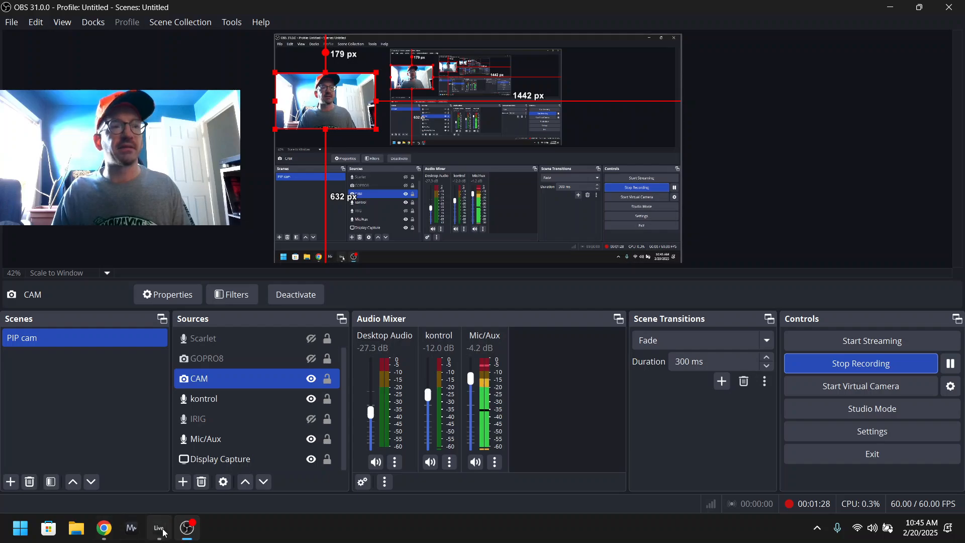
pyautogui.click(190, 537)
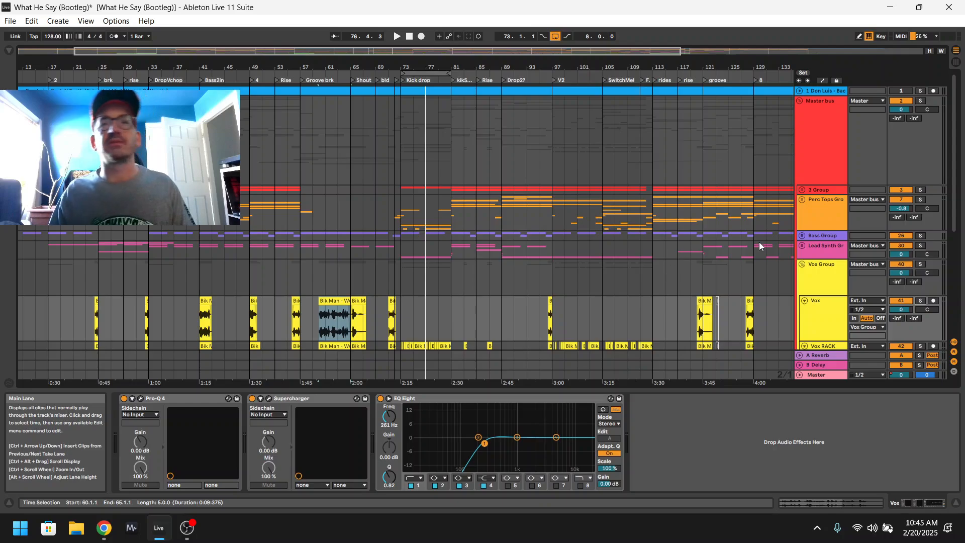
# Inspect the UADx 1176 compressor on the Master bus, close its window, and open the AIR Kill EQ plugin.
pyautogui.click(821, 145)
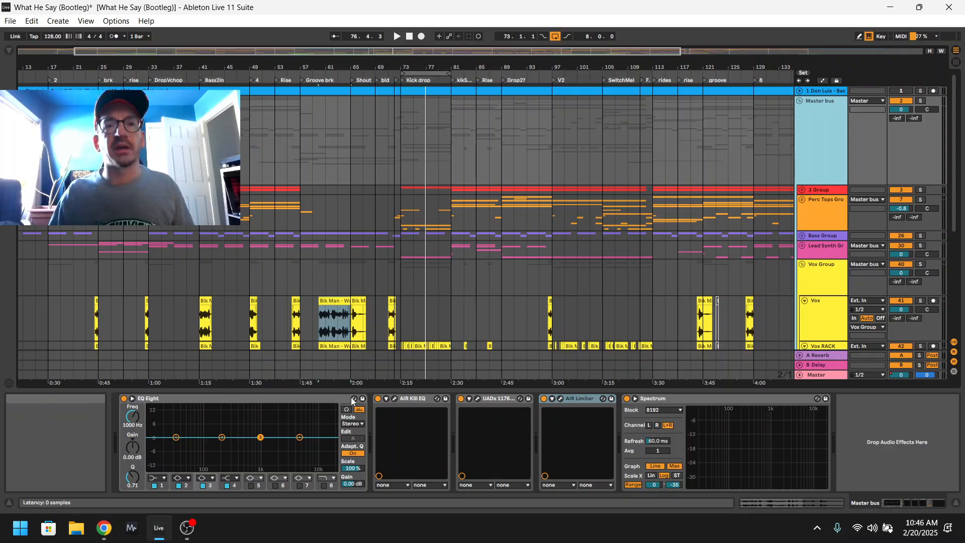
pyautogui.click(477, 399)
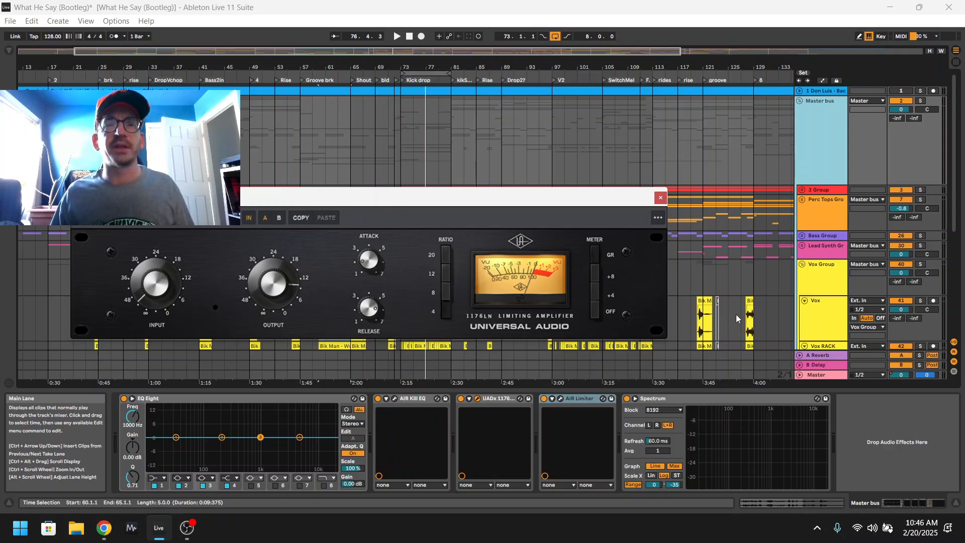
pyautogui.click(661, 199)
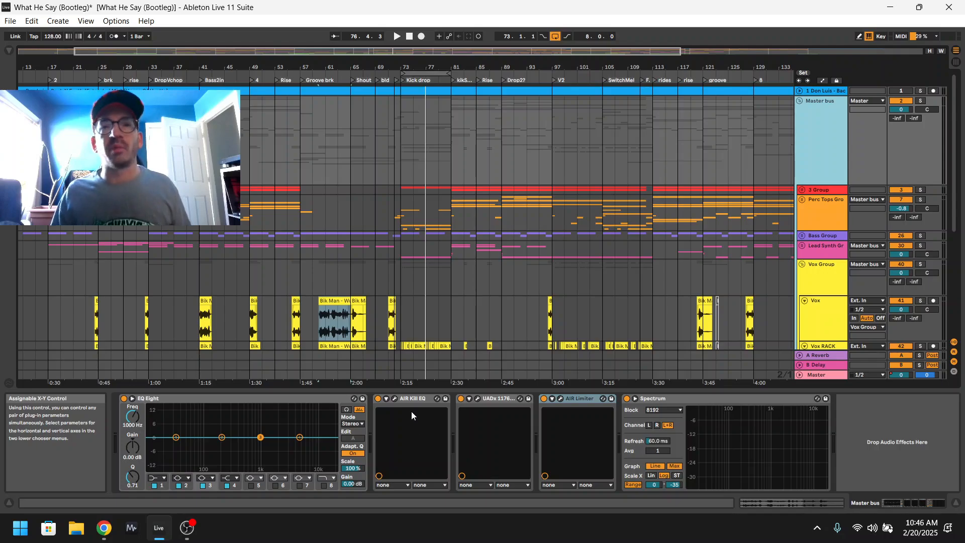
pyautogui.click(478, 399)
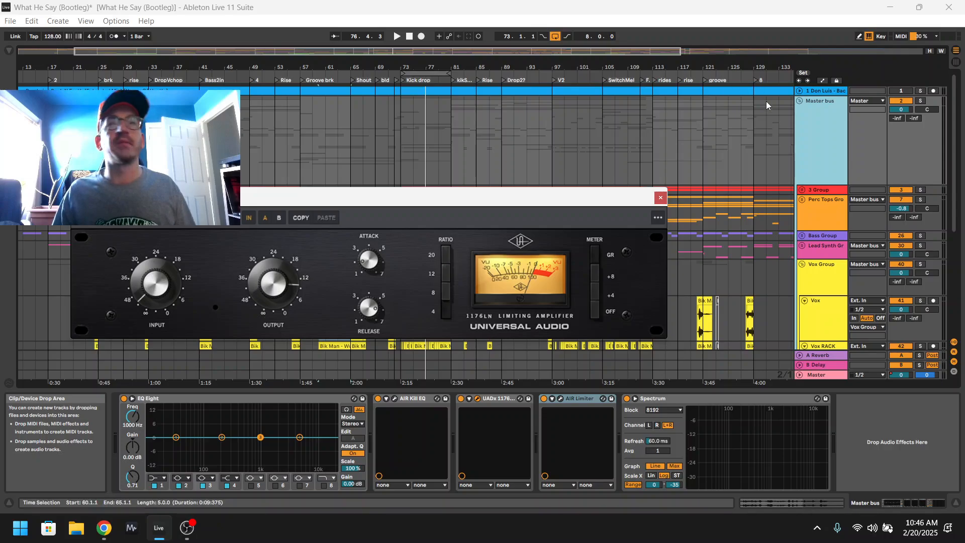
pyautogui.click(661, 198)
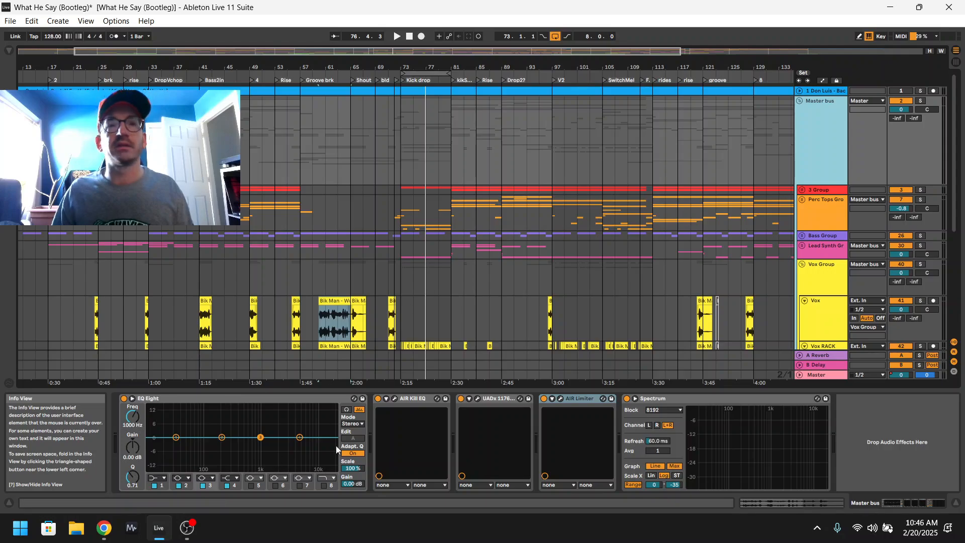
pyautogui.click(394, 399)
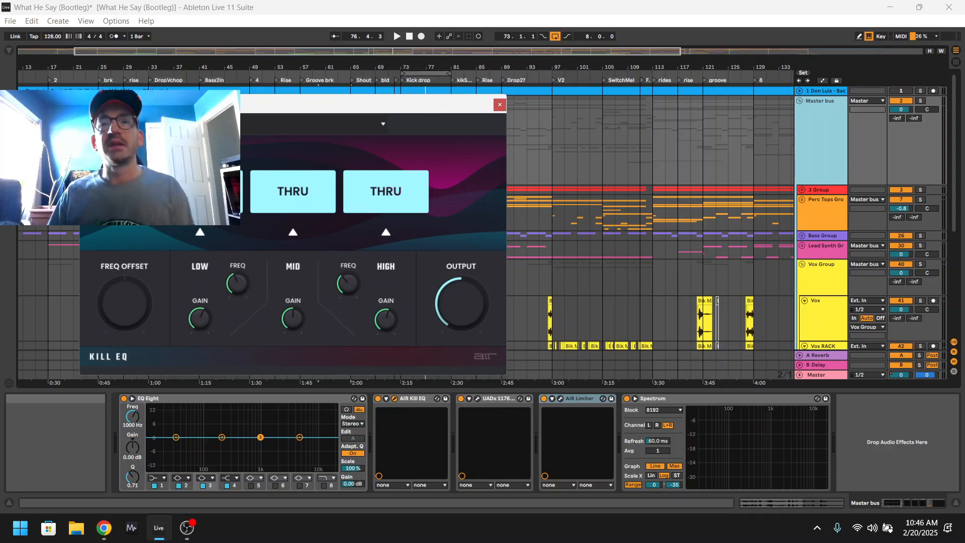
# Switch to Chrome and look through the purchased plugins on the Plugin Boutique account page, including the UAD 1176 Classic FET Compressor.
pyautogui.click(104, 528)
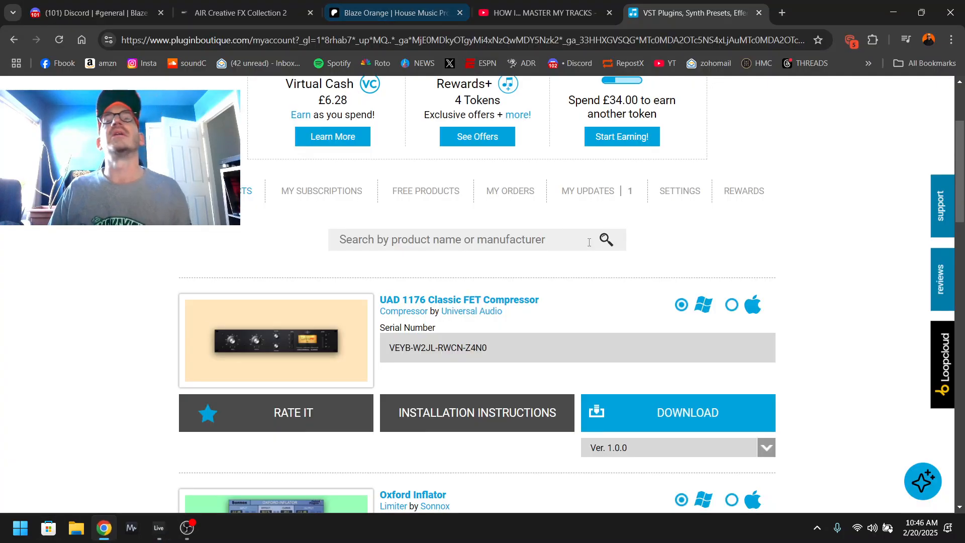
pyautogui.scroll(3, 592, 237)
pyautogui.scroll(-7, 272, 199)
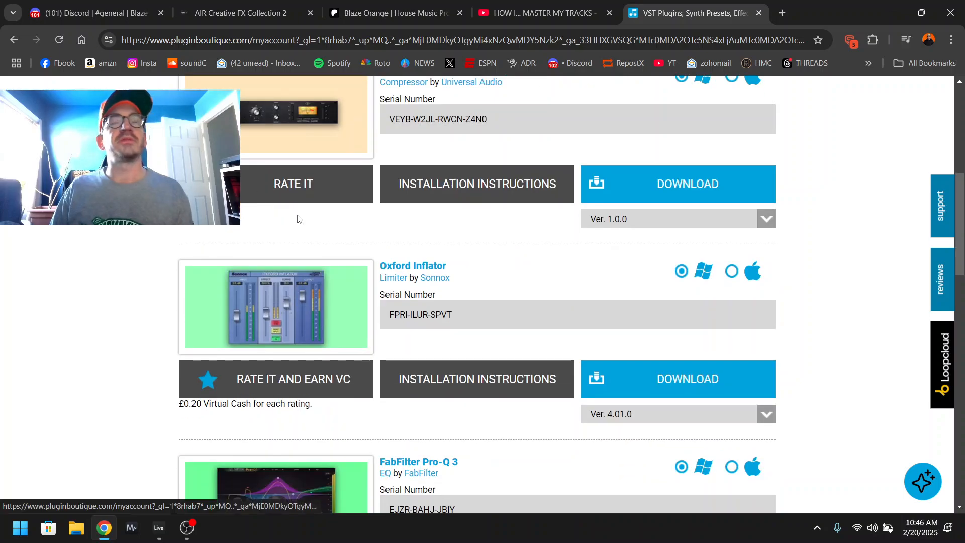
pyautogui.scroll(6, 297, 217)
pyautogui.scroll(-1, 282, 370)
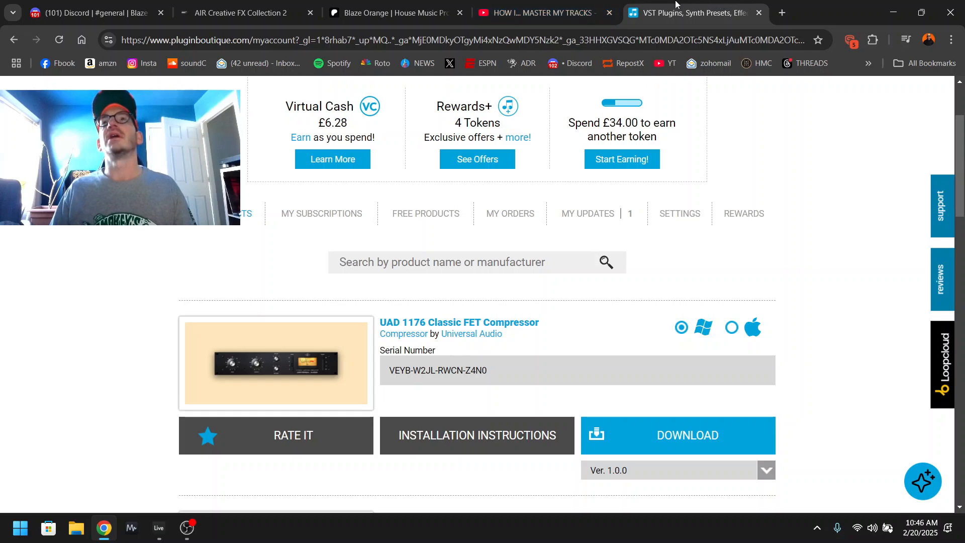
# Look over the AIR Creative FX Collection 2 product page, from its overview to the start of the included plugins.
pyautogui.click(249, 3)
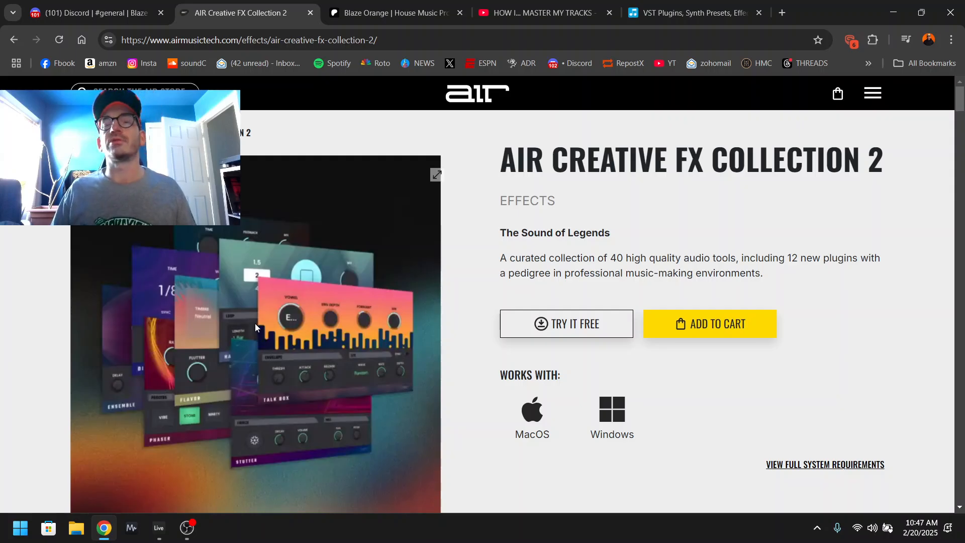
pyautogui.scroll(-8, 255, 325)
pyautogui.scroll(-10, 252, 328)
pyautogui.scroll(12, 251, 326)
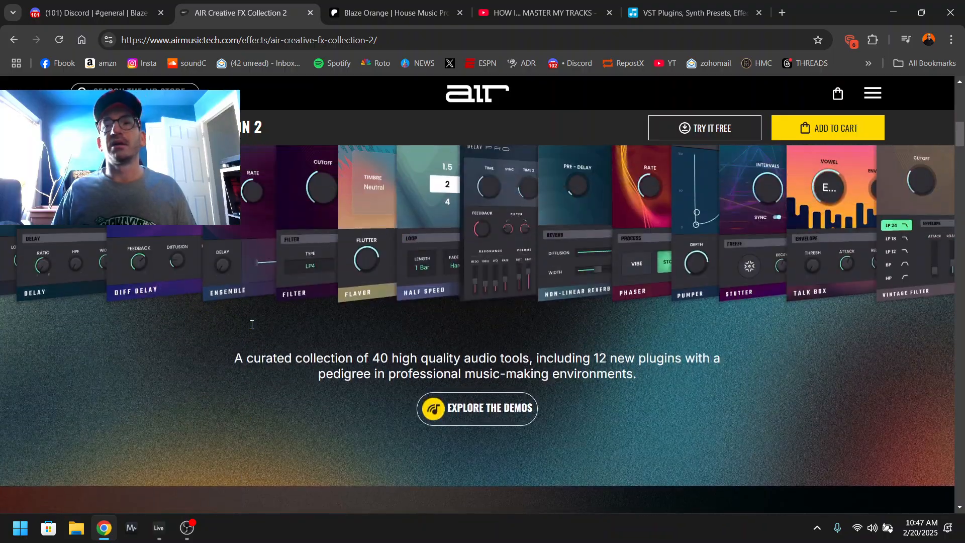
pyautogui.scroll(5, 251, 324)
pyautogui.scroll(-10, 251, 324)
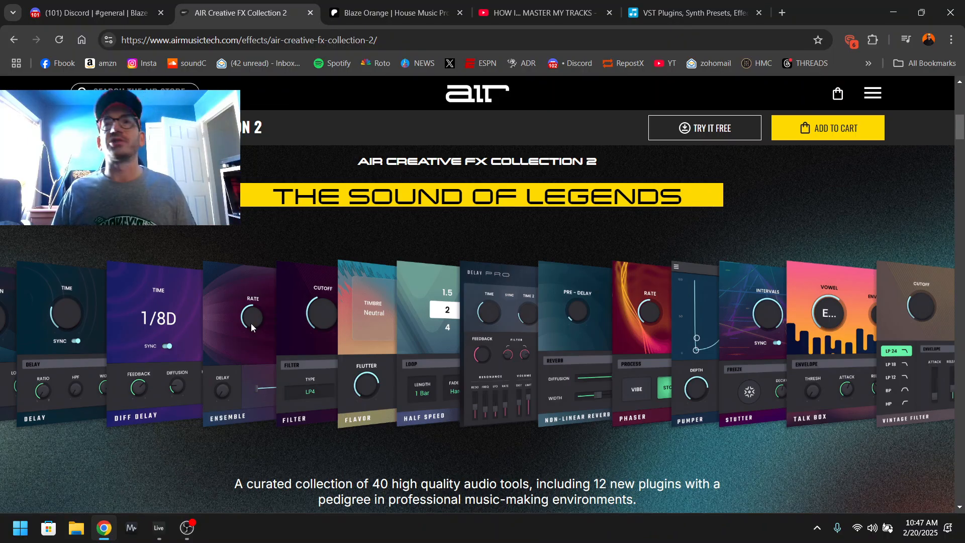
pyautogui.scroll(-12, 251, 327)
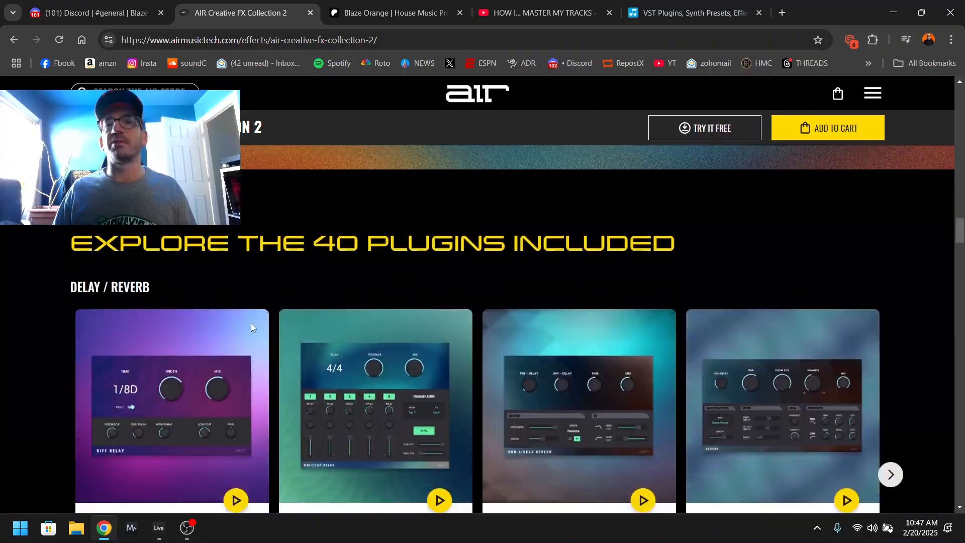
pyautogui.scroll(-3, 251, 328)
pyautogui.scroll(14, 252, 325)
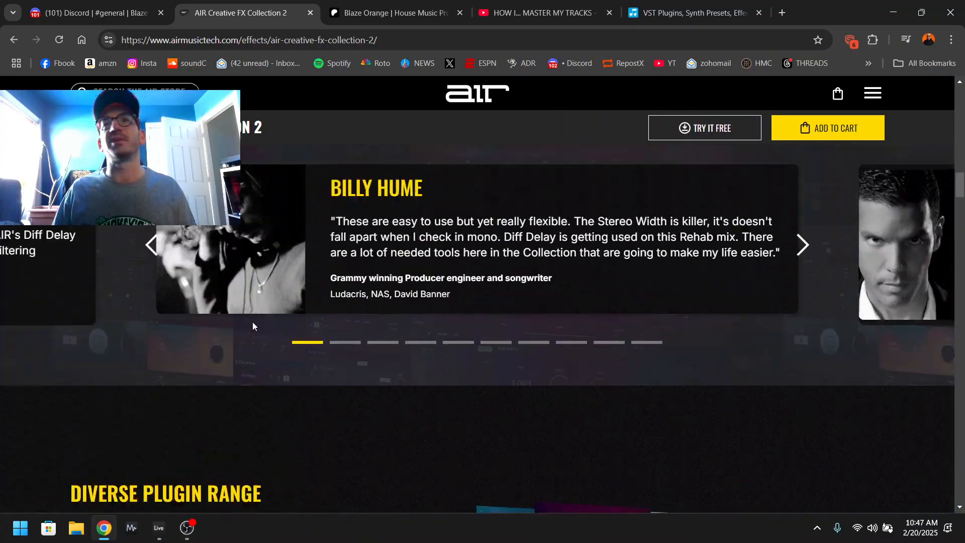
pyautogui.scroll(-8, 255, 322)
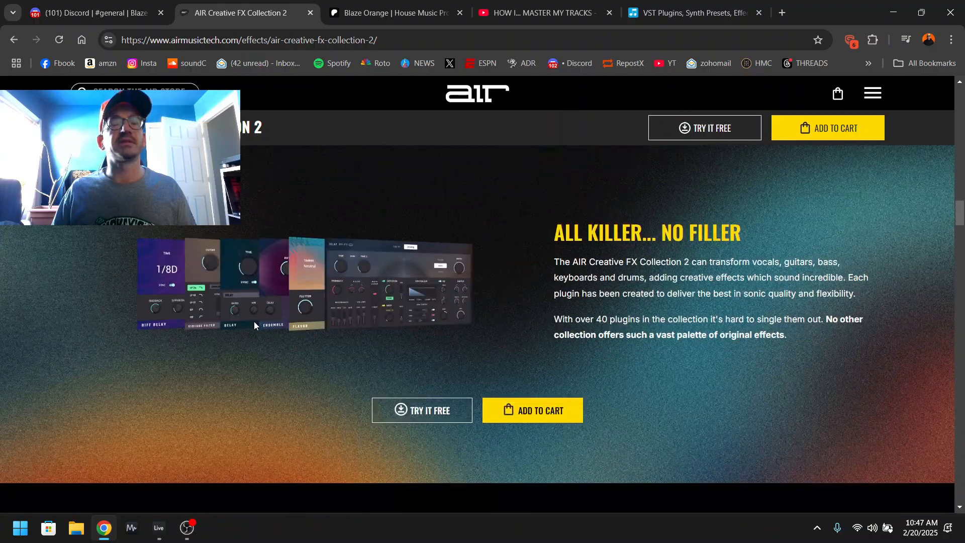
pyautogui.moveTo(576, 321); pyautogui.dragTo(787, 318)
pyautogui.scroll(8, 446, 371)
pyautogui.scroll(15, 445, 371)
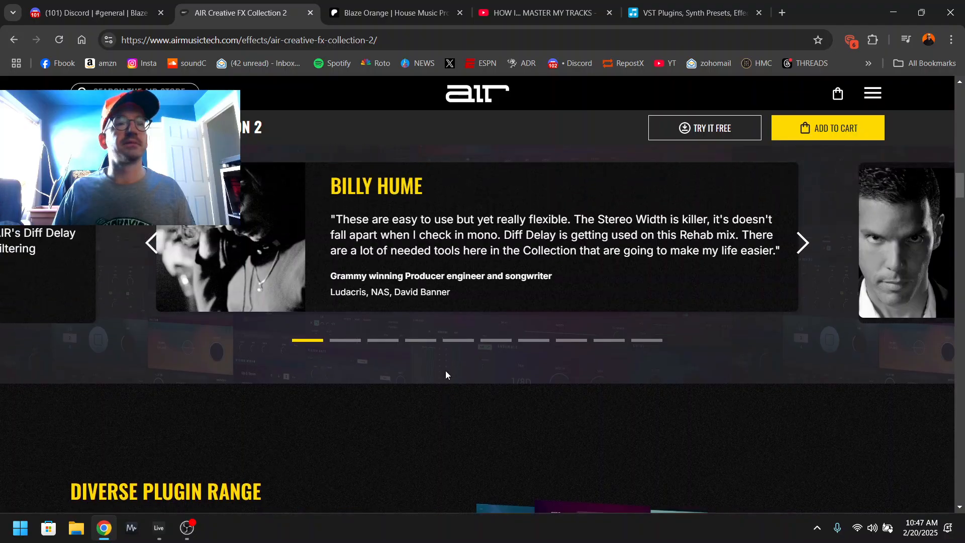
pyautogui.scroll(3, 450, 372)
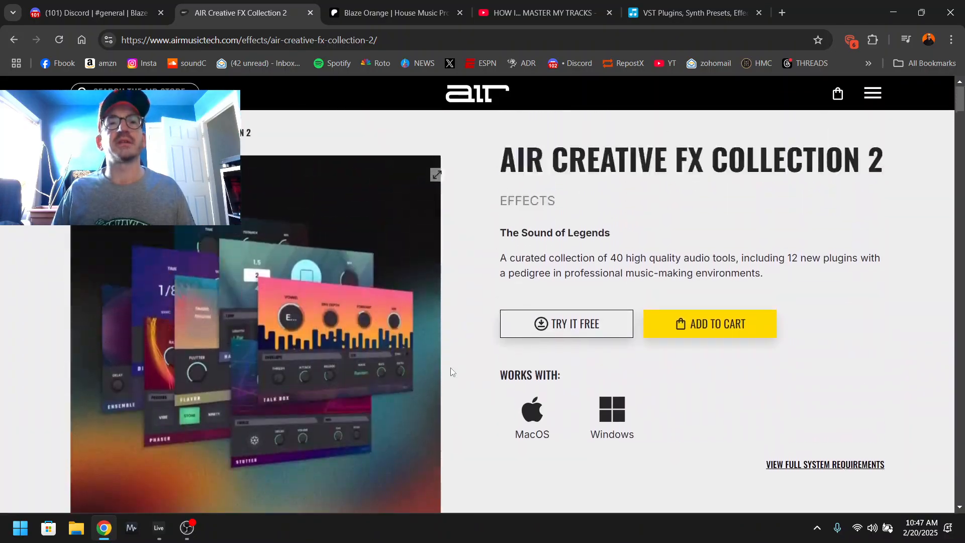
# Find AIR Kill EQ in the EQ / Filter section of the included plugins and examine its description.
pyautogui.scroll(-8, 436, 365)
pyautogui.scroll(-10, 409, 340)
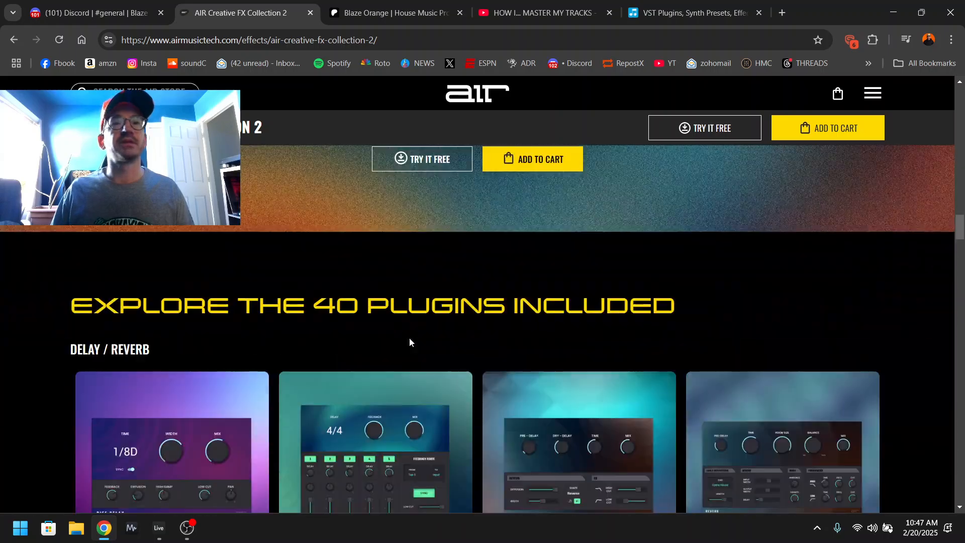
pyautogui.scroll(4, 390, 347)
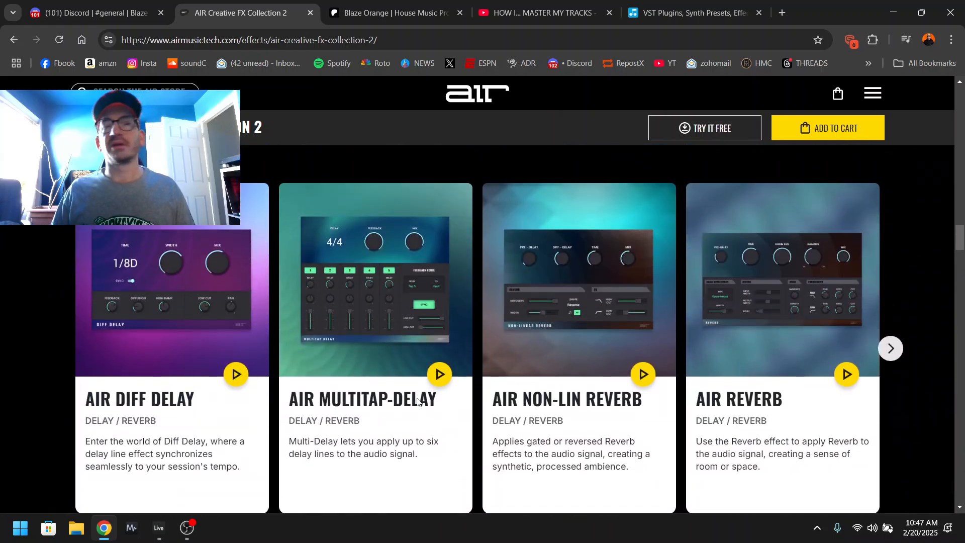
pyautogui.scroll(-10, 417, 401)
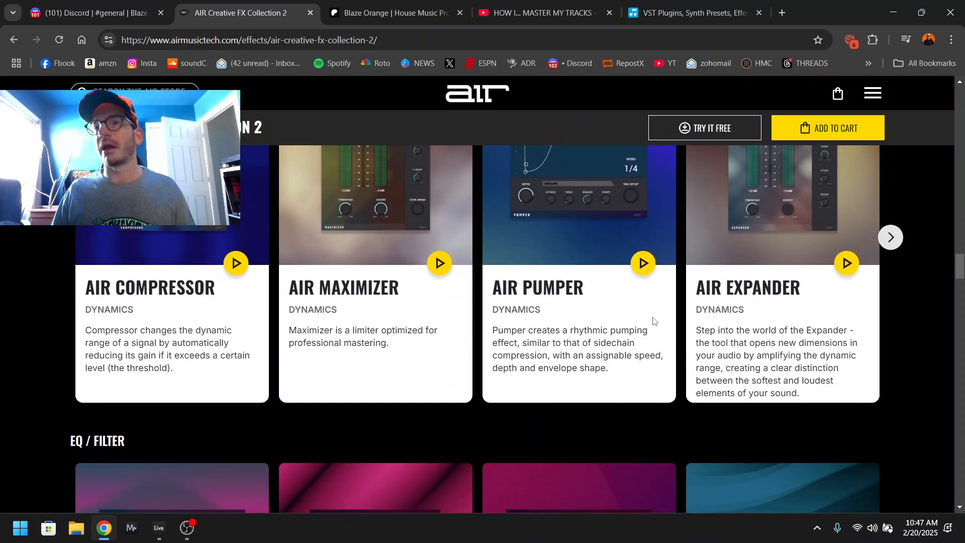
pyautogui.scroll(-7, 651, 317)
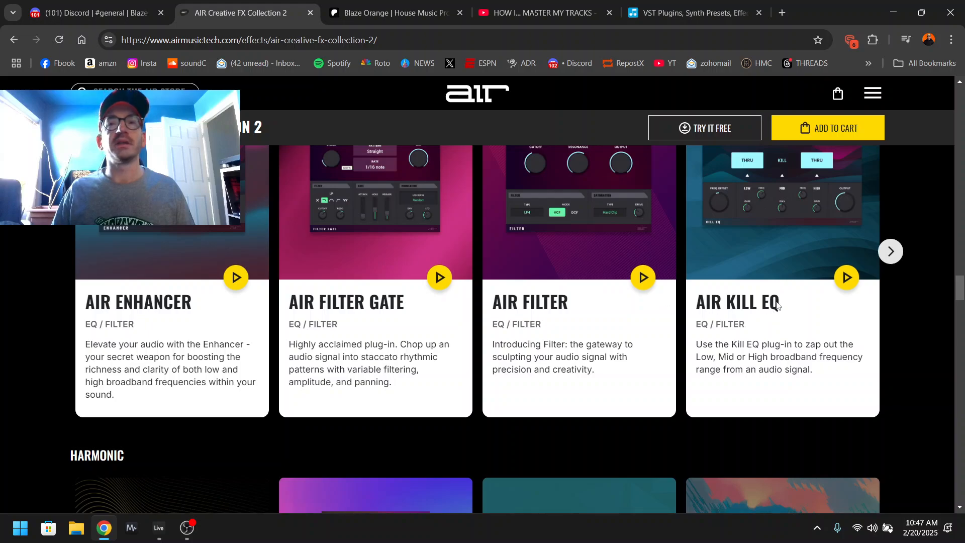
pyautogui.moveTo(792, 313); pyautogui.dragTo(792, 345)
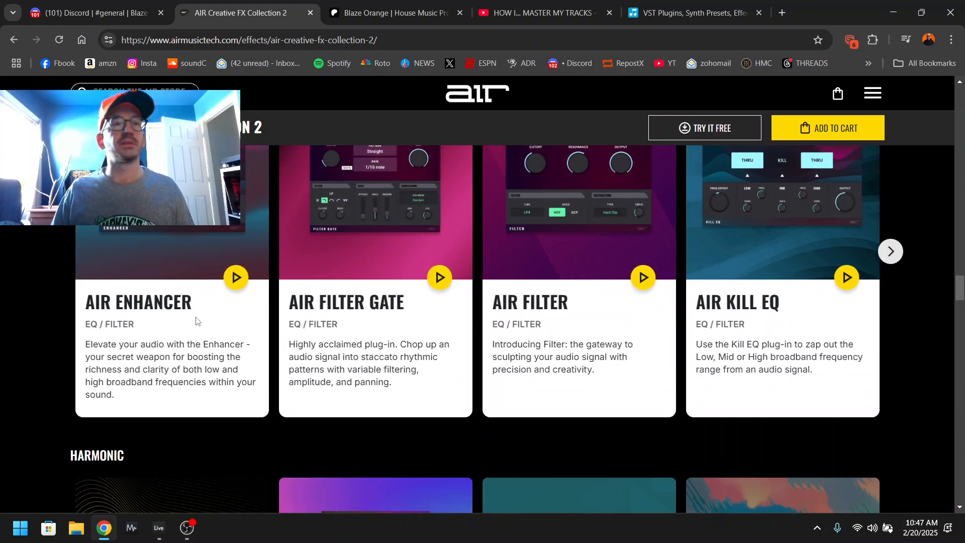
# View the remaining EQ / Filter plugins through to AIR Vintage Filter.
pyautogui.scroll(1, 350, 324)
pyautogui.click(892, 315)
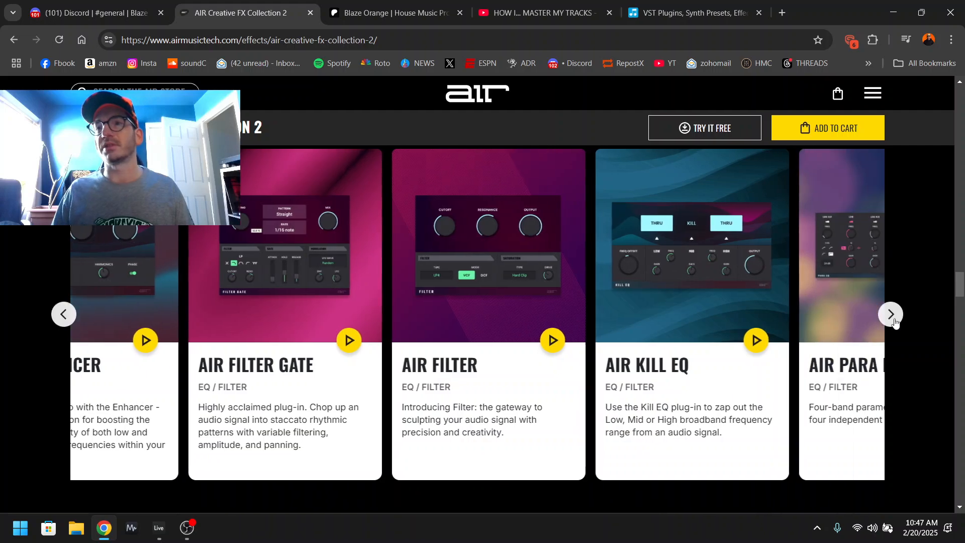
pyautogui.click(894, 318)
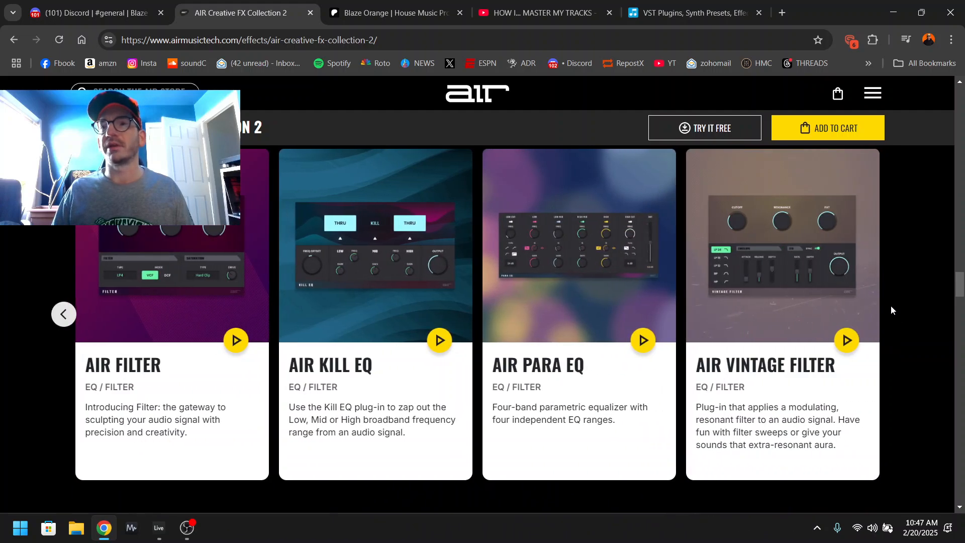
# Look over the Harmonic and Modulation plugins included in AIR Creative FX Collection 2.
pyautogui.scroll(-8, 257, 292)
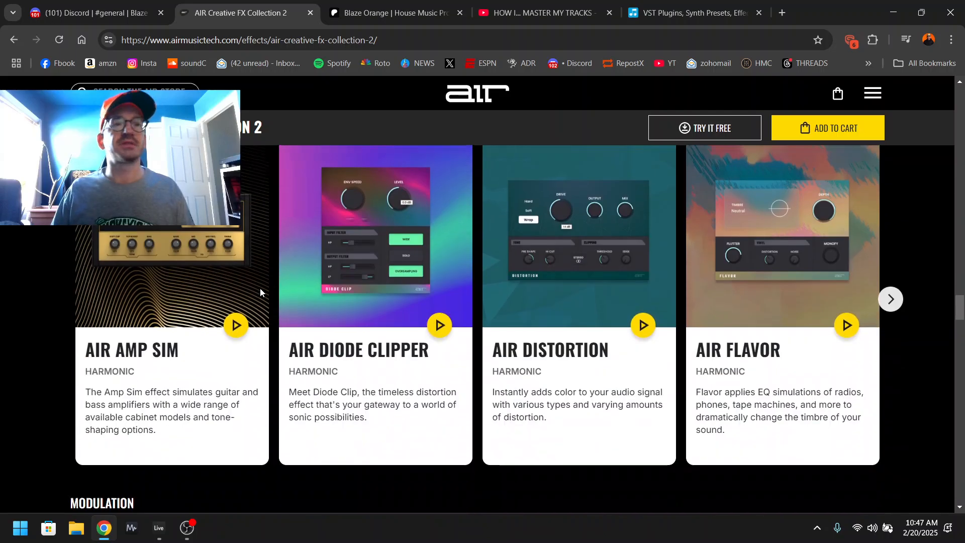
pyautogui.scroll(-12, 260, 289)
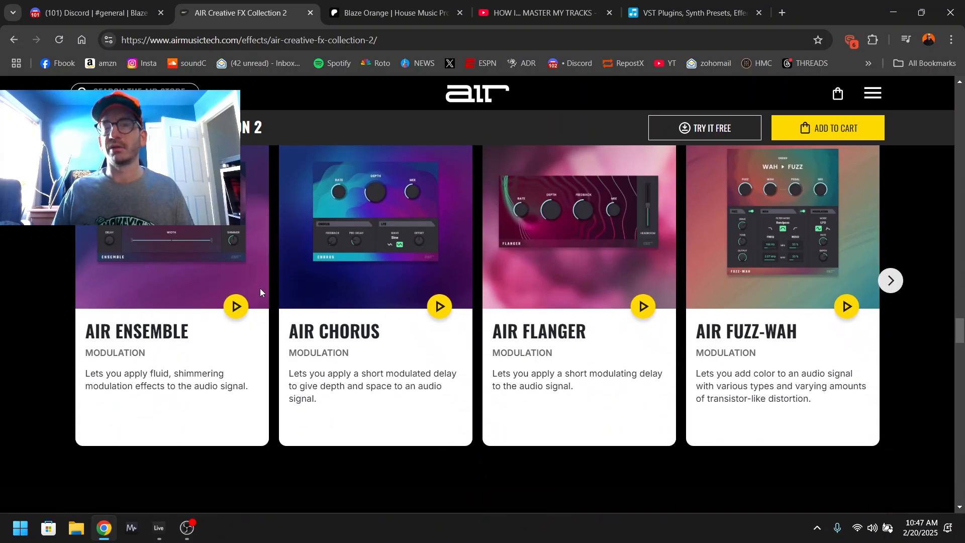
pyautogui.scroll(20, 258, 284)
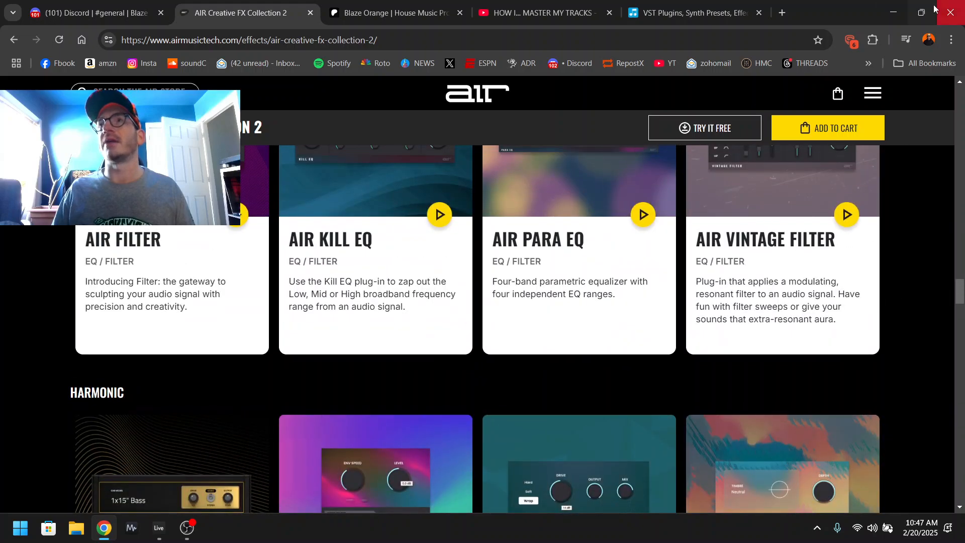
# Switch back to Ableton Live and close the AIR Kill EQ plugin window.
pyautogui.click(893, 13)
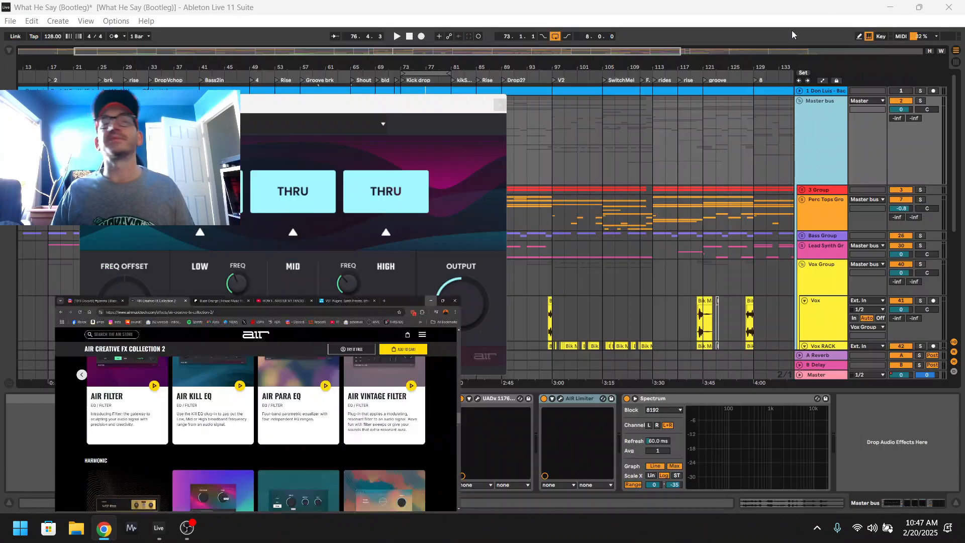
pyautogui.click(500, 105)
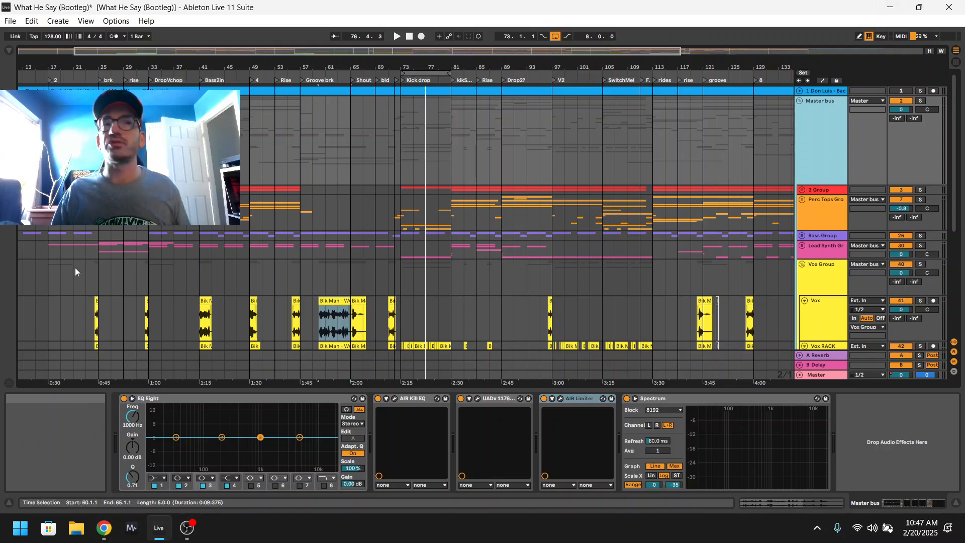
pyautogui.click(99, 282)
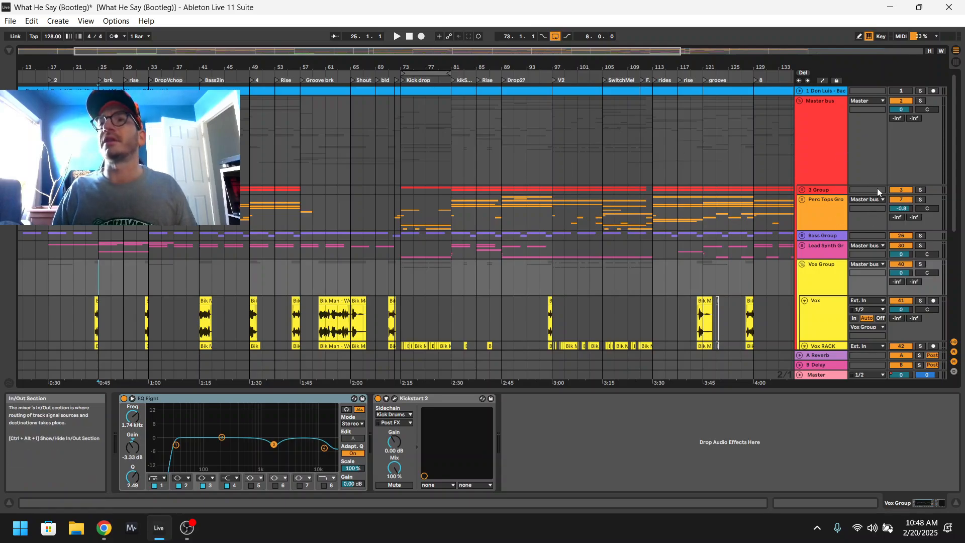
pyautogui.click(802, 190)
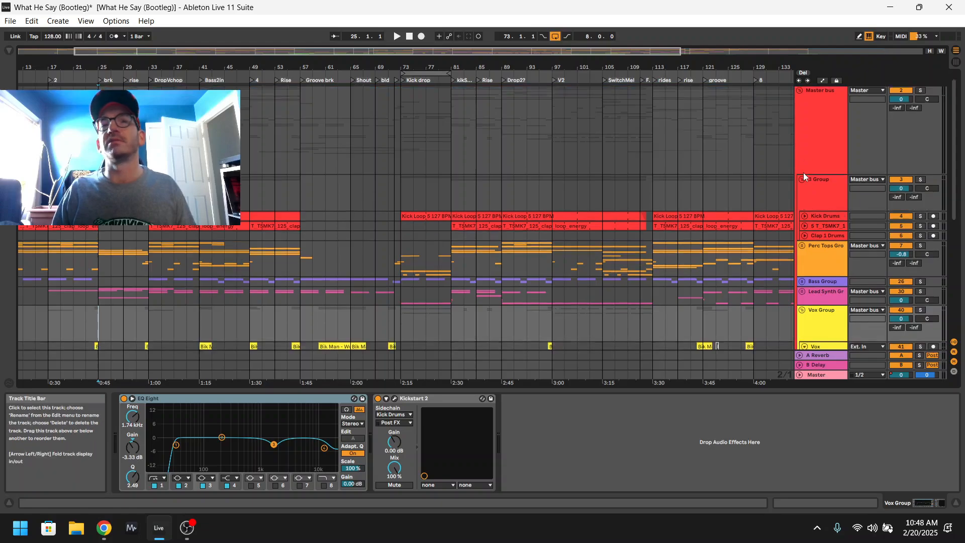
pyautogui.click(802, 240)
pyautogui.scroll(-2, 806, 238)
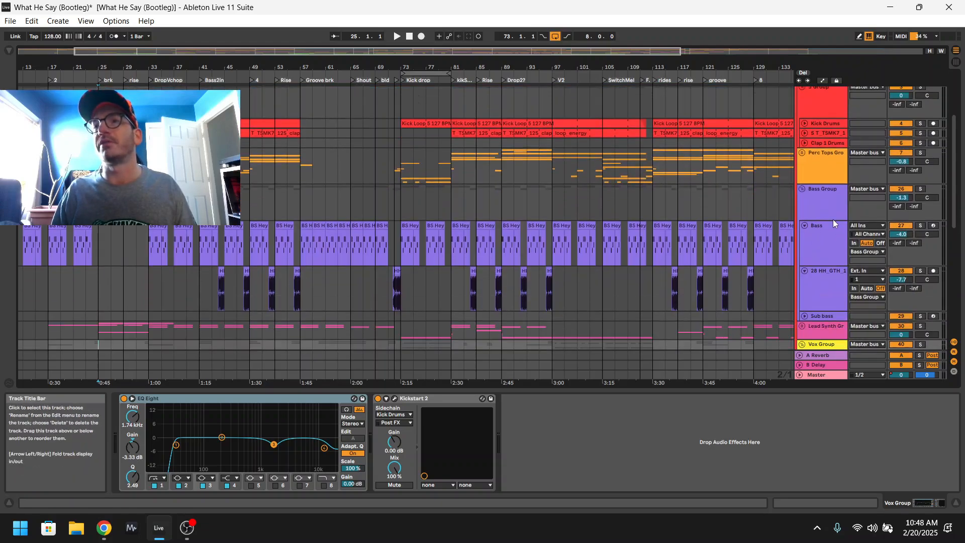
pyautogui.click(816, 252)
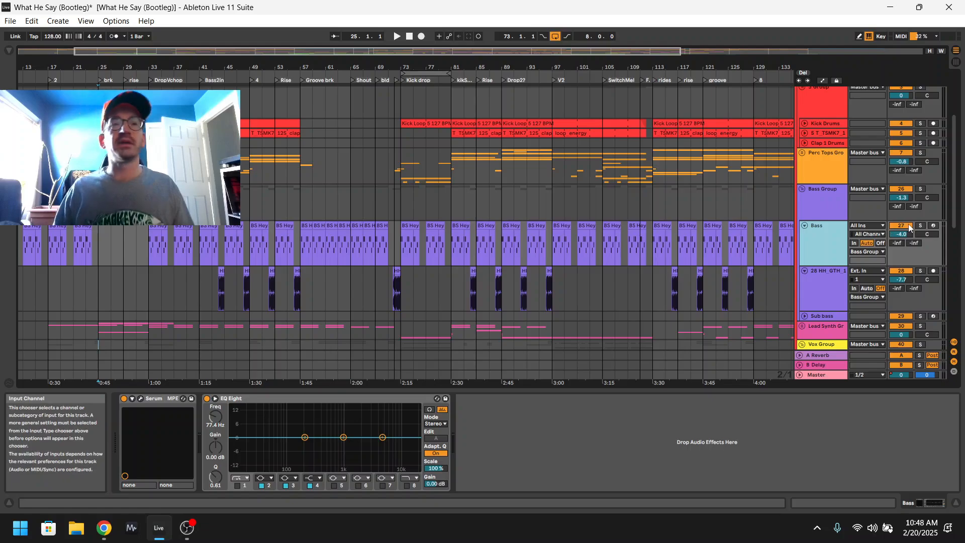
pyautogui.click(827, 199)
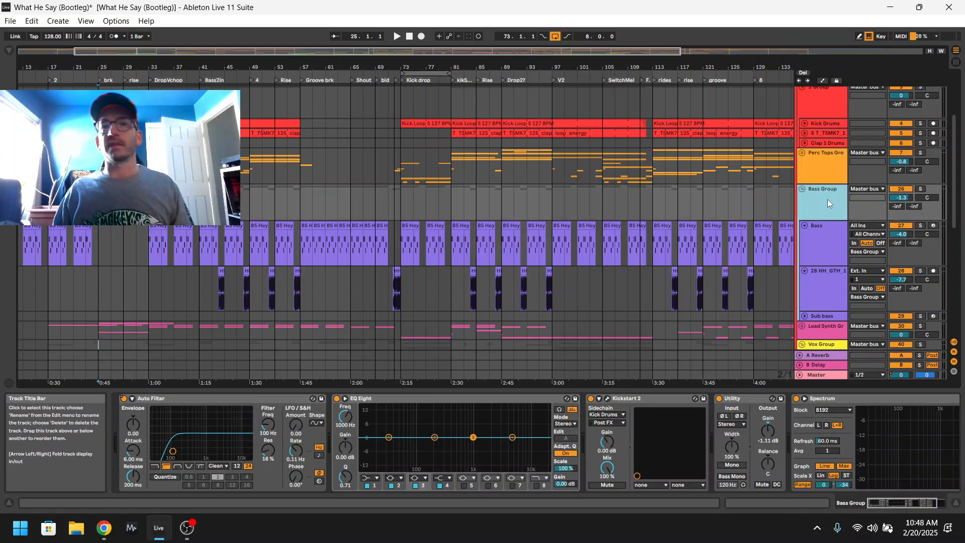
# Solo the Bass Group and play it from bar 73 at the Kick drop, watching its Spectrum display.
pyautogui.click(417, 203)
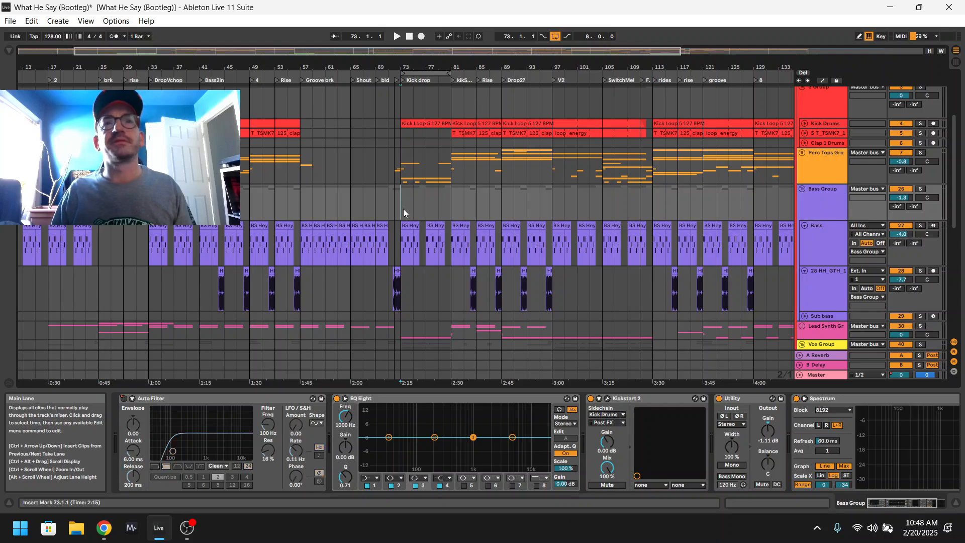
pyautogui.click(920, 188)
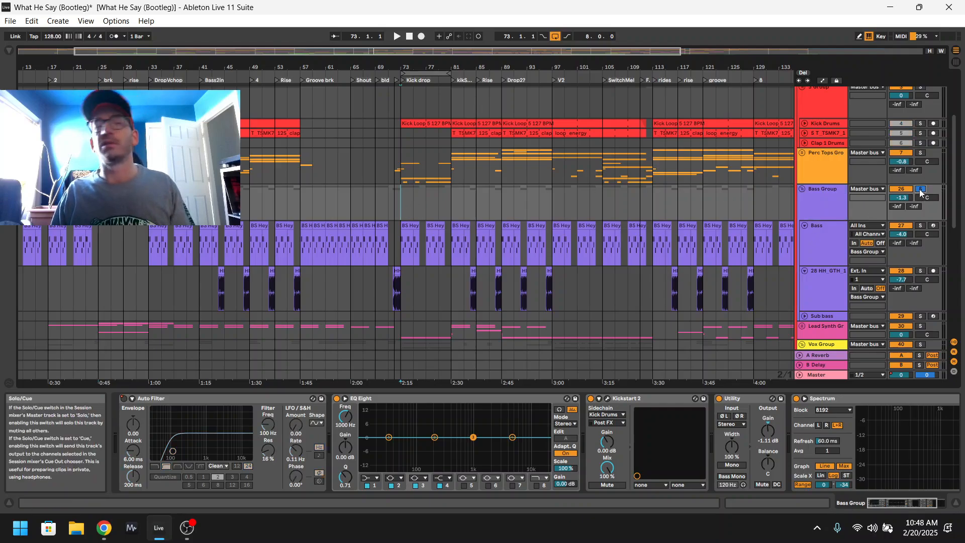
pyautogui.press('space')
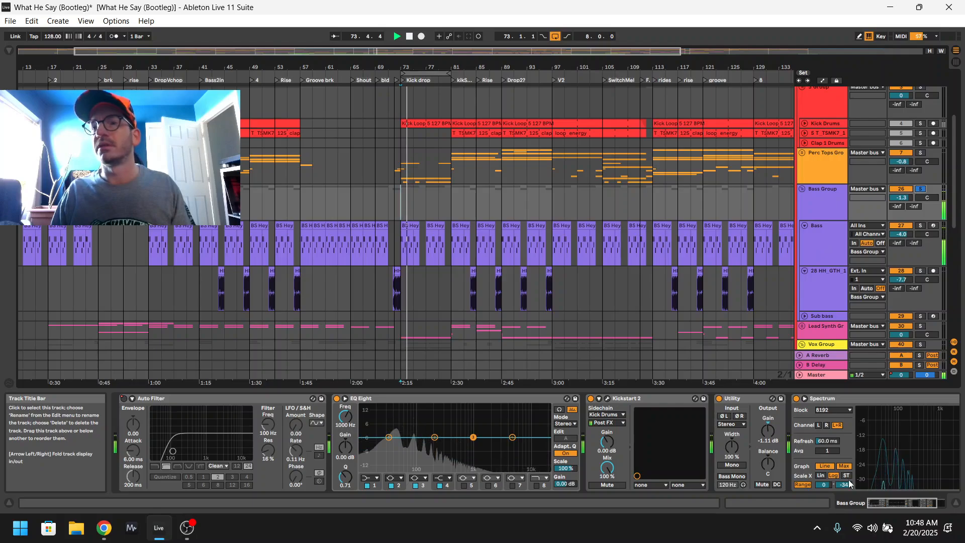
pyautogui.moveTo(882, 444)
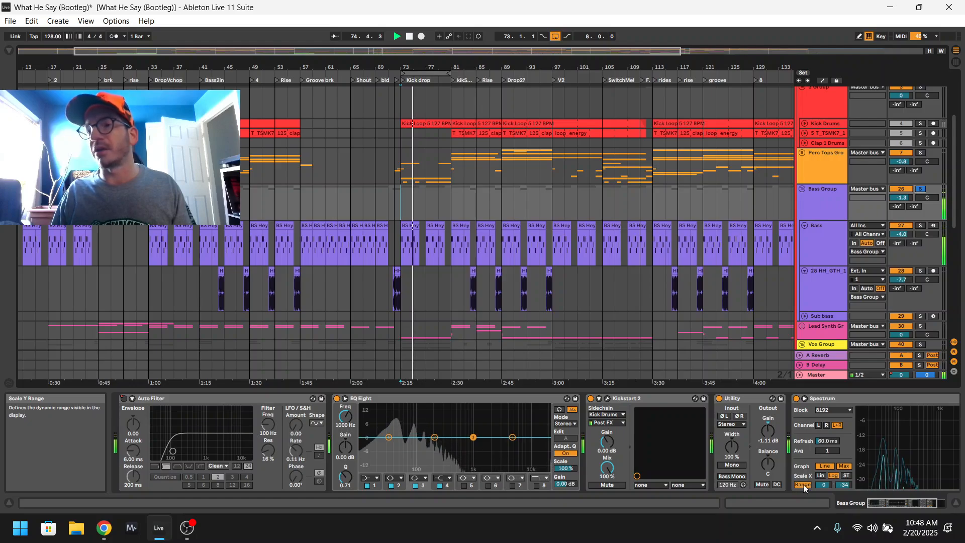
# Set the Bass Group Spectrum's display range to a maximum of 0 and a minimum of -35 dB.
pyautogui.click(799, 486)
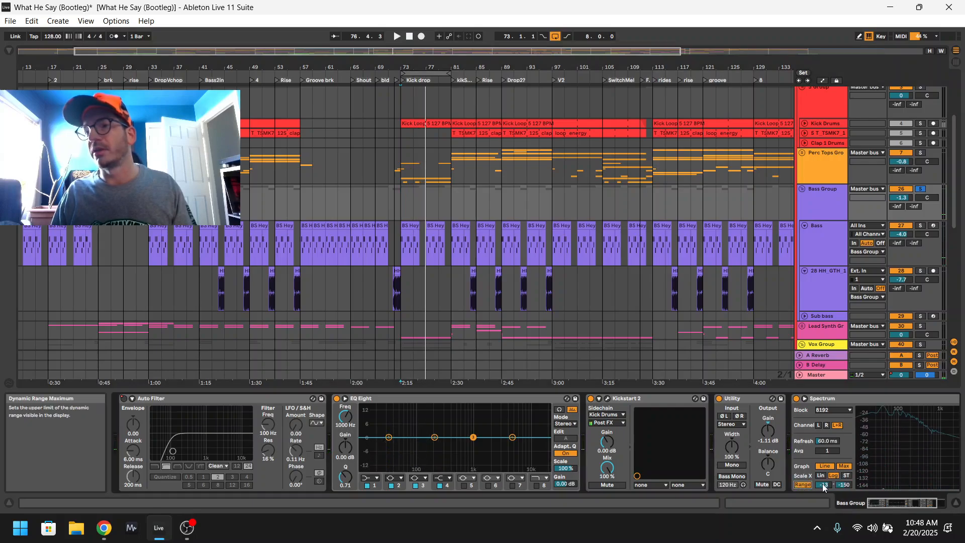
pyautogui.press('space')
pyautogui.doubleClick(821, 486)
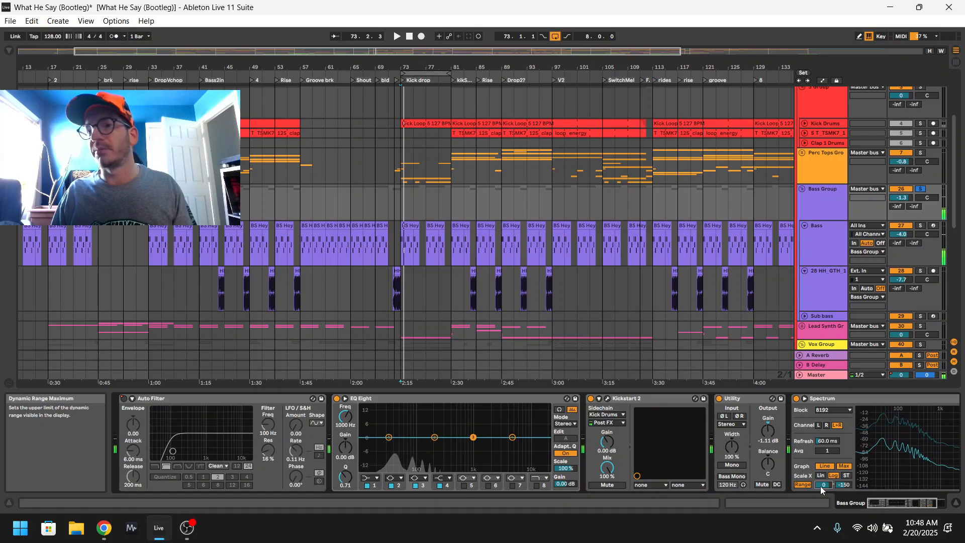
pyautogui.moveTo(847, 486); pyautogui.dragTo(852, 465)
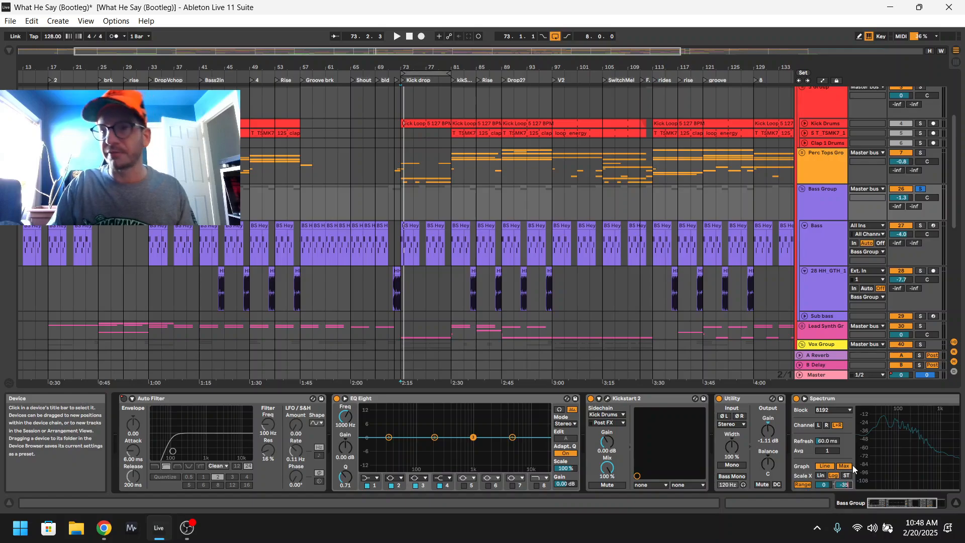
pyautogui.write('-35')
pyautogui.press('Return')
# Play the soloed Bass Group again and read its low-frequency peak in Spectrum.
pyautogui.press('space')
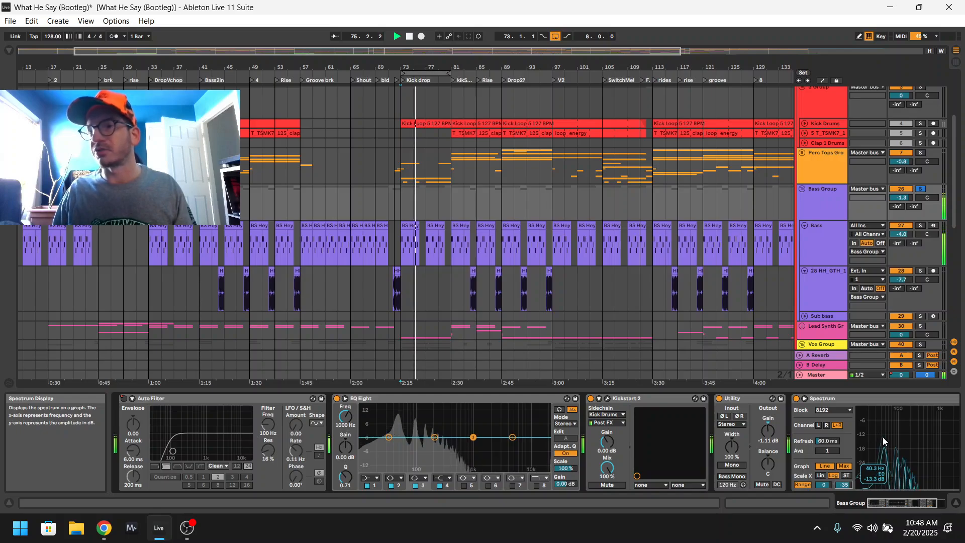
pyautogui.press('space')
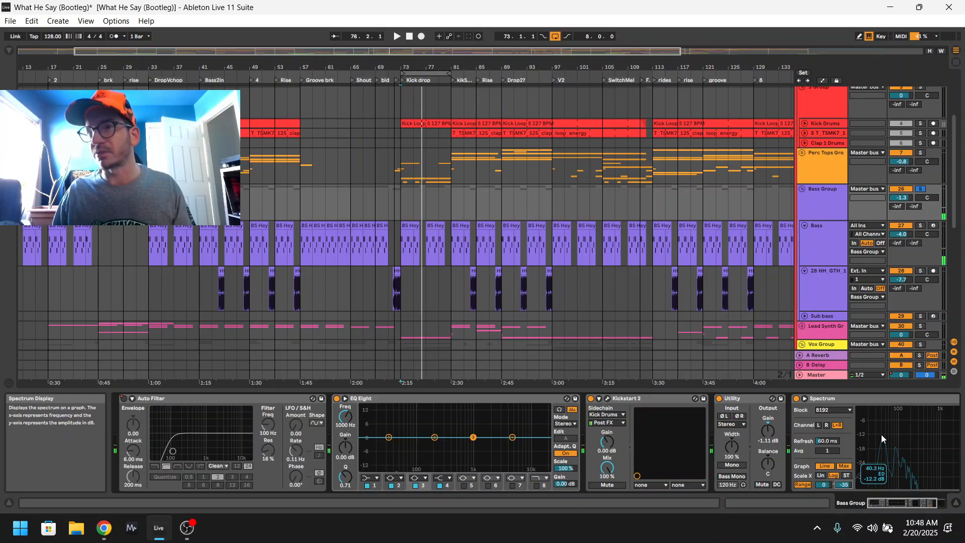
pyautogui.press('space')
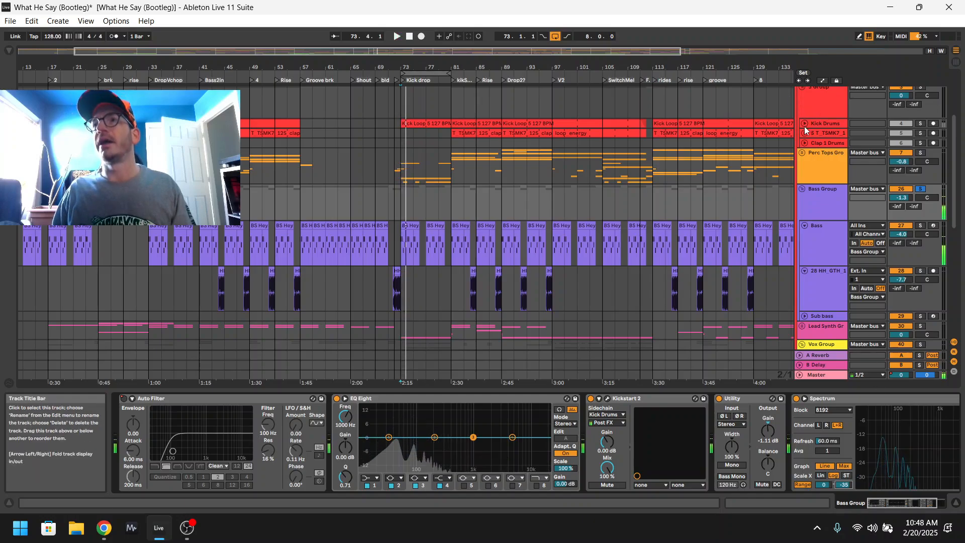
# Unfold and solo the Kick Drums track, then play it and examine its peak in Spectrum.
pyautogui.click(805, 124)
pyautogui.click(921, 123)
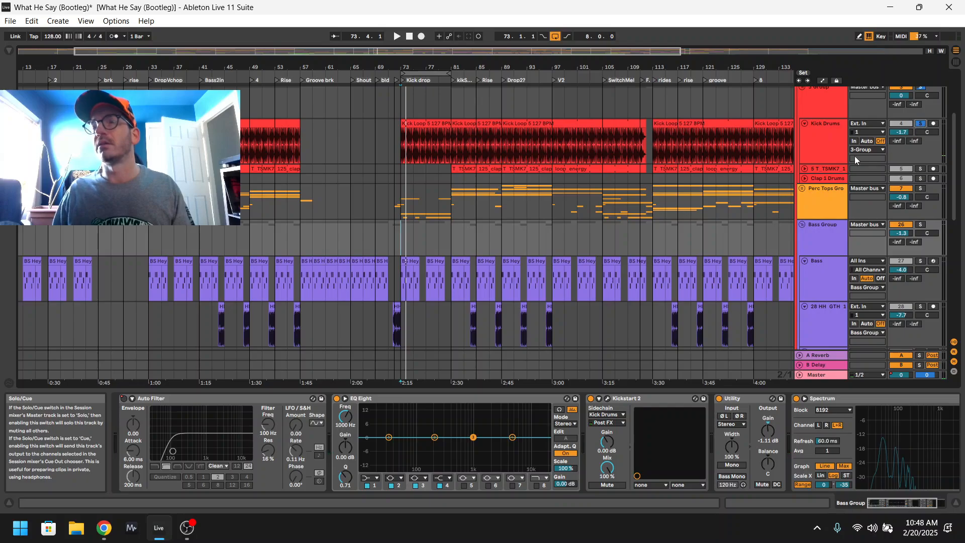
pyautogui.click(819, 140)
pyautogui.press('space')
pyautogui.moveTo(544, 441)
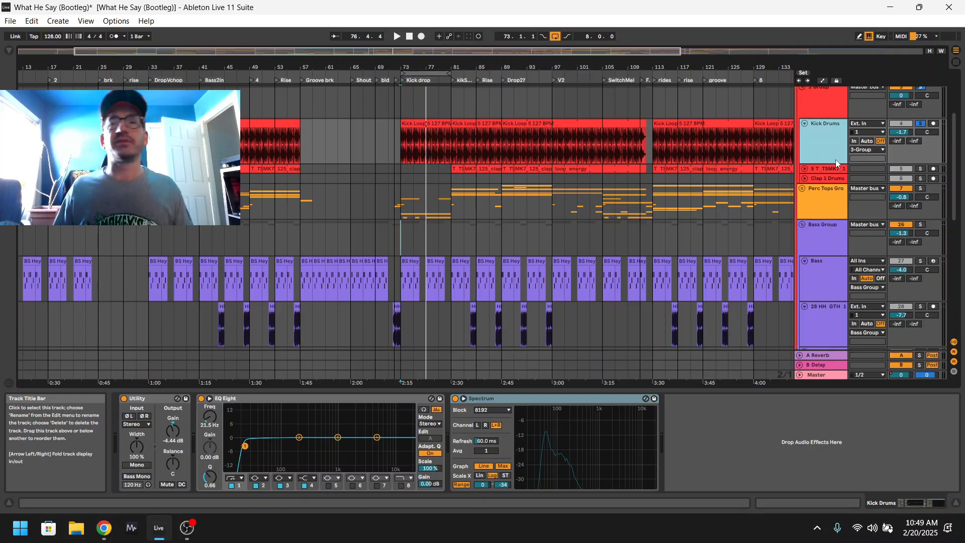
# Solo the Bass Group in place of the kick and play it to recheck its level.
pyautogui.scroll(2, 877, 167)
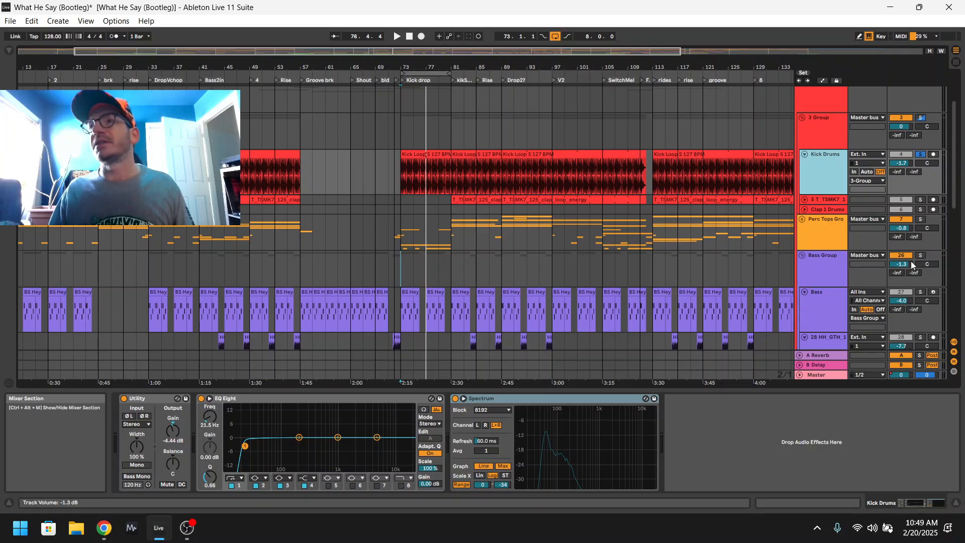
pyautogui.click(831, 270)
pyautogui.press('space')
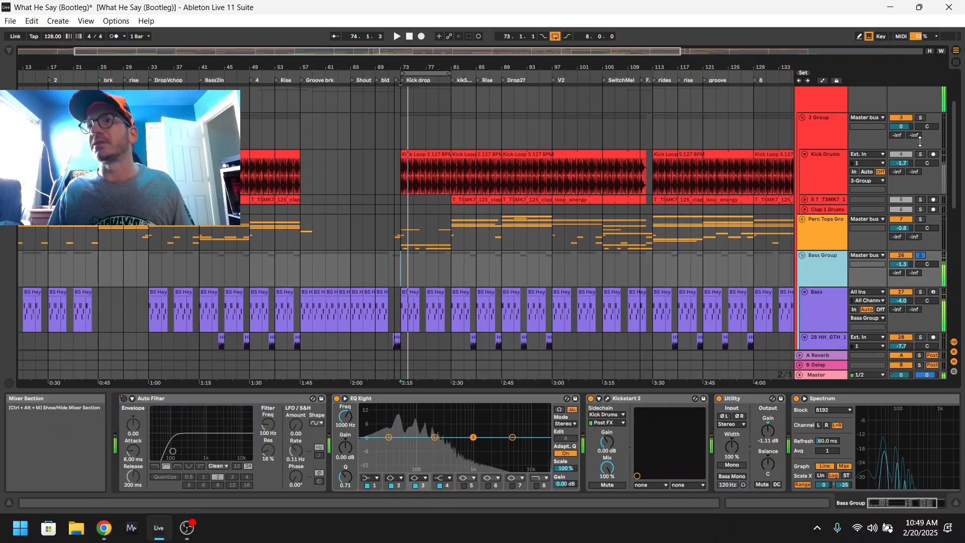
# Solo the Kick Drums track in place of the bass and play it to compare its Spectrum peak.
pyautogui.click(920, 154)
pyautogui.press('space')
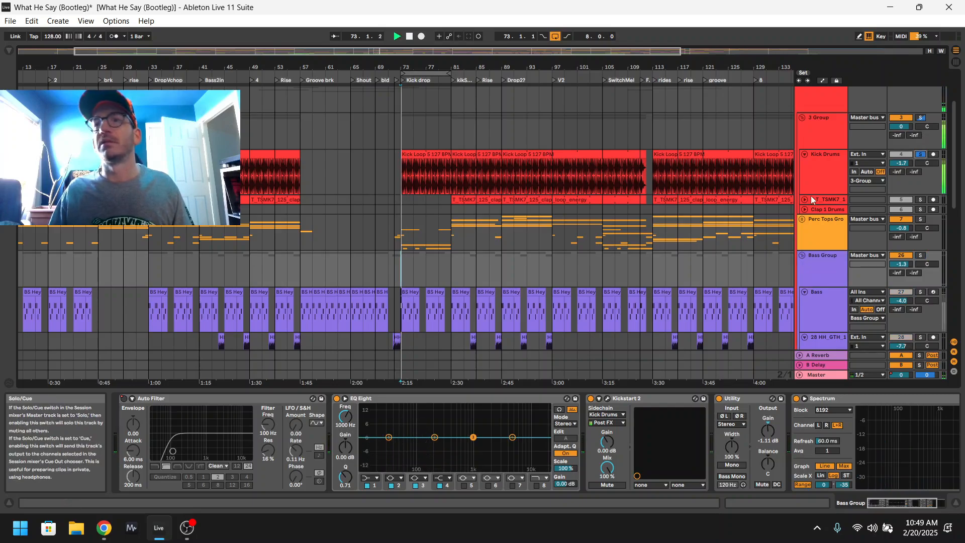
pyautogui.click(819, 176)
pyautogui.moveTo(548, 439)
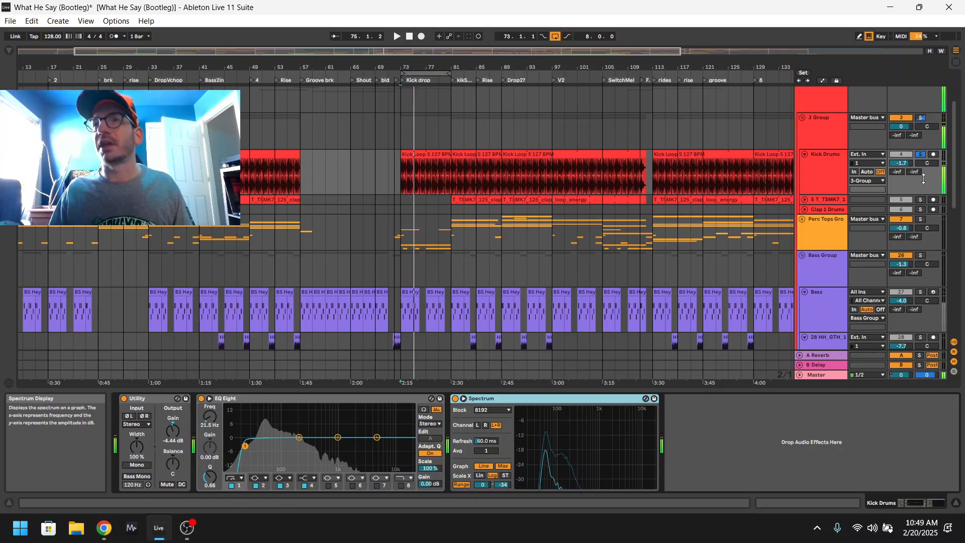
# Add the Bass Group to the soloed Kick Drums and play both together.
pyautogui.keyDown('ctrl'); pyautogui.click(922, 256); pyautogui.keyUp('ctrl')
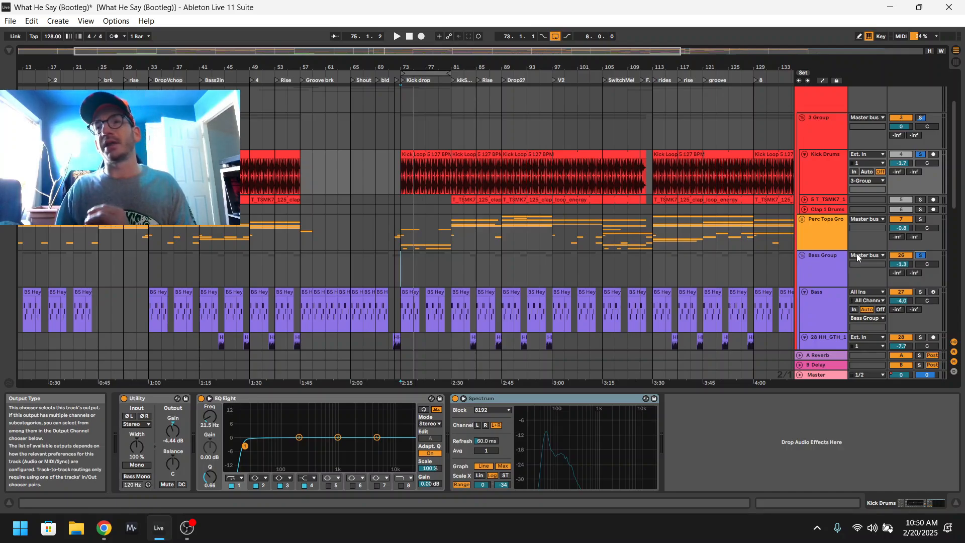
pyautogui.press('space')
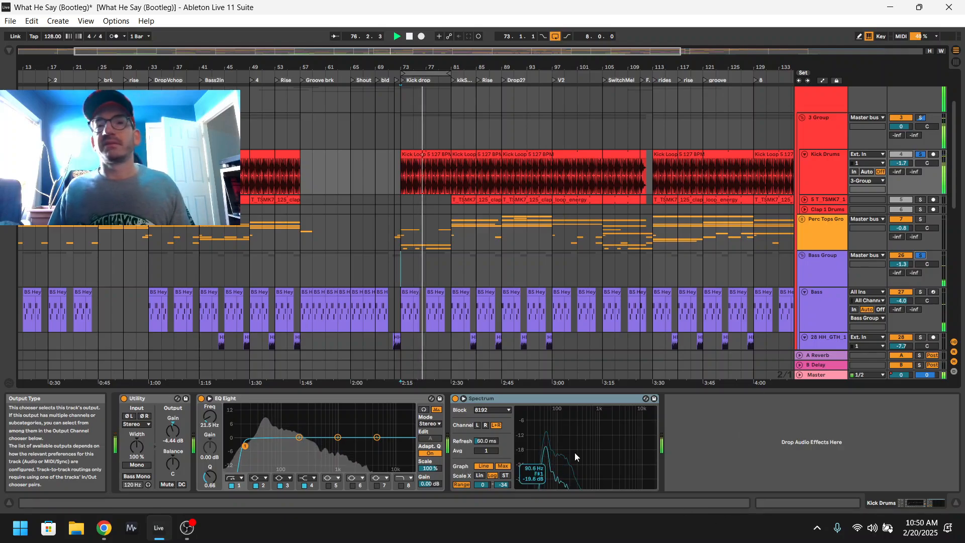
# Examine the device chains of the Master bus, Kick Drums and Bass tracks one after another.
pyautogui.scroll(3, 845, 141)
pyautogui.scroll(1, 845, 141)
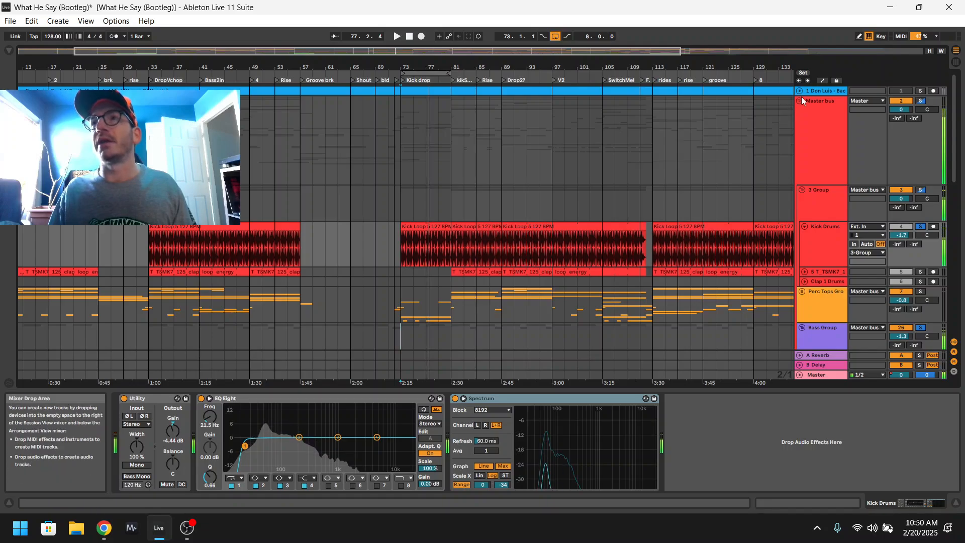
pyautogui.click(799, 102)
pyautogui.click(800, 101)
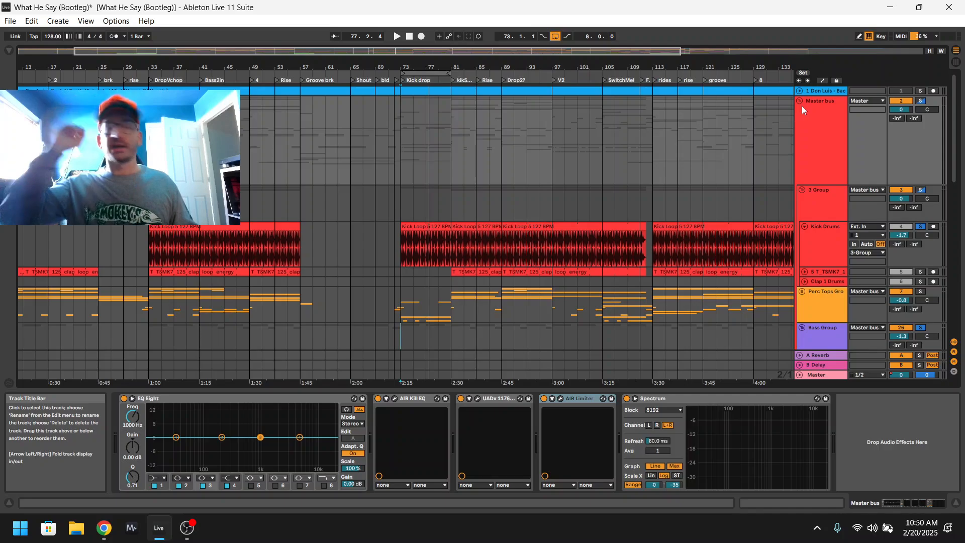
pyautogui.scroll(-3, 865, 229)
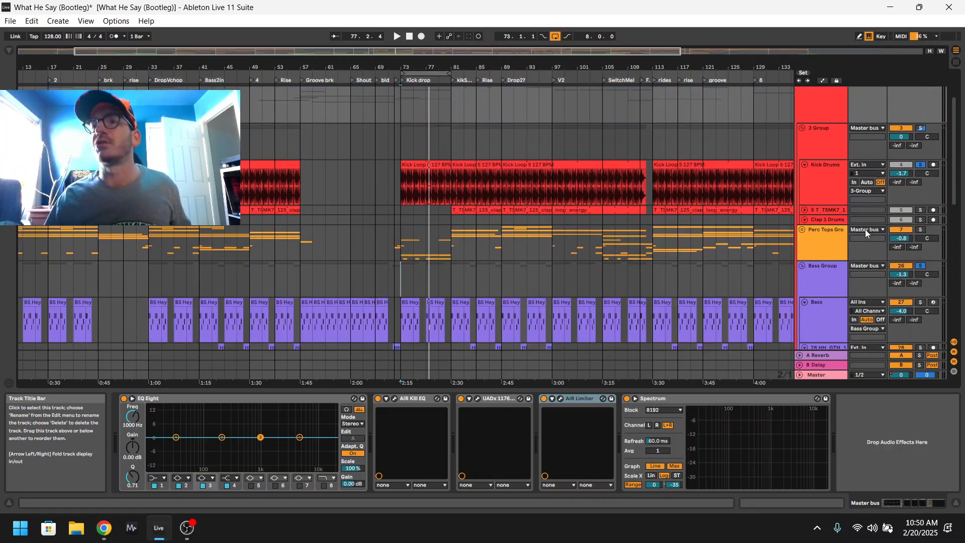
pyautogui.scroll(-3, 849, 171)
pyautogui.click(819, 130)
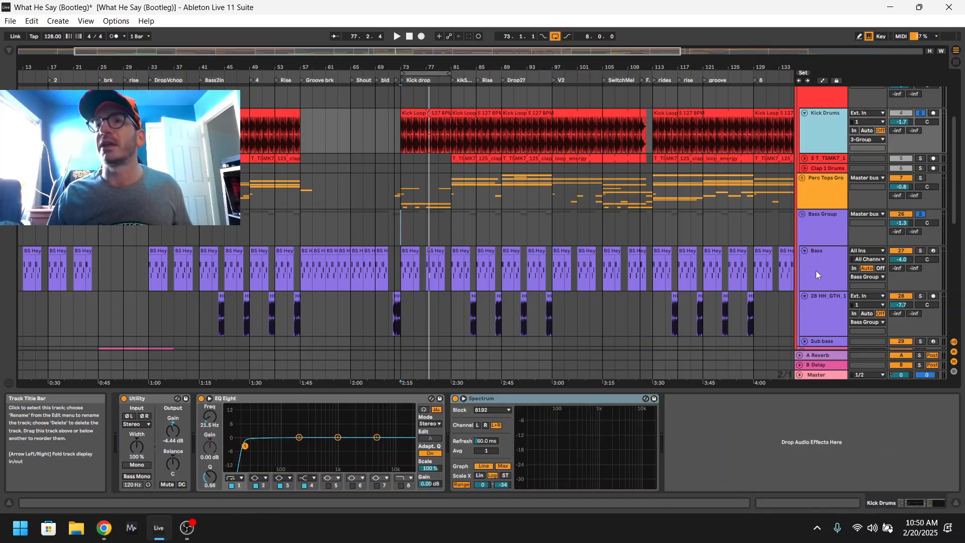
pyautogui.click(816, 271)
# Fold the Master bus group into a single track and display its device chain.
pyautogui.scroll(2, 816, 175)
pyautogui.scroll(-5, 816, 175)
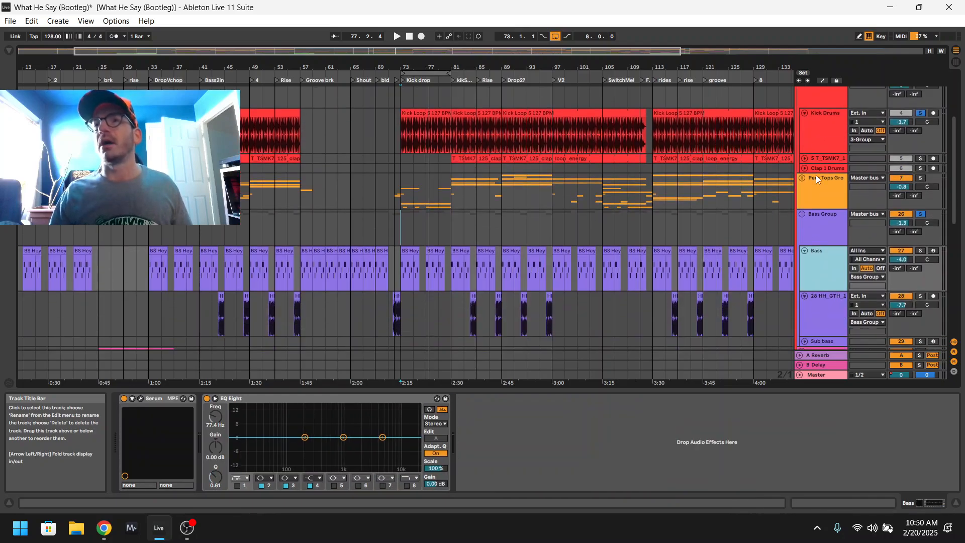
pyautogui.scroll(4, 811, 179)
pyautogui.scroll(5, 808, 176)
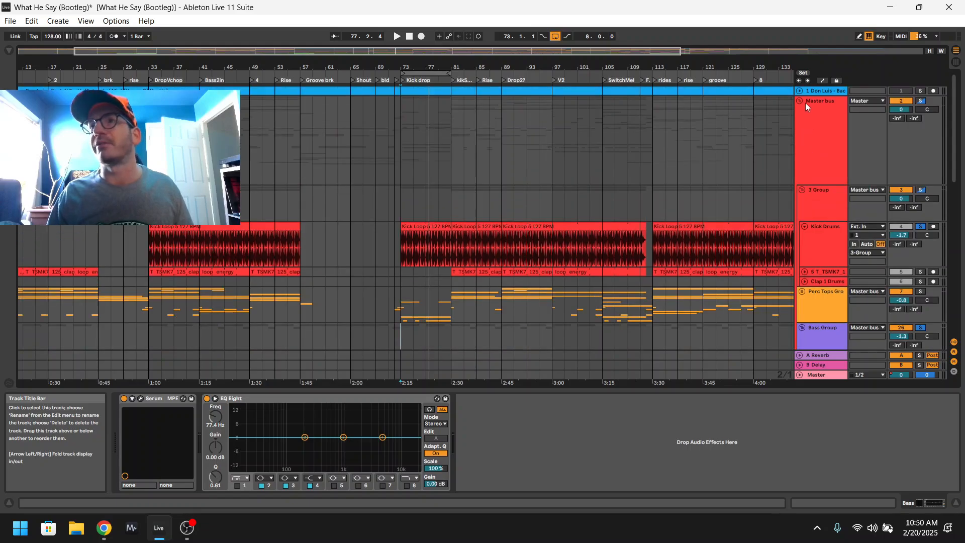
pyautogui.click(801, 100)
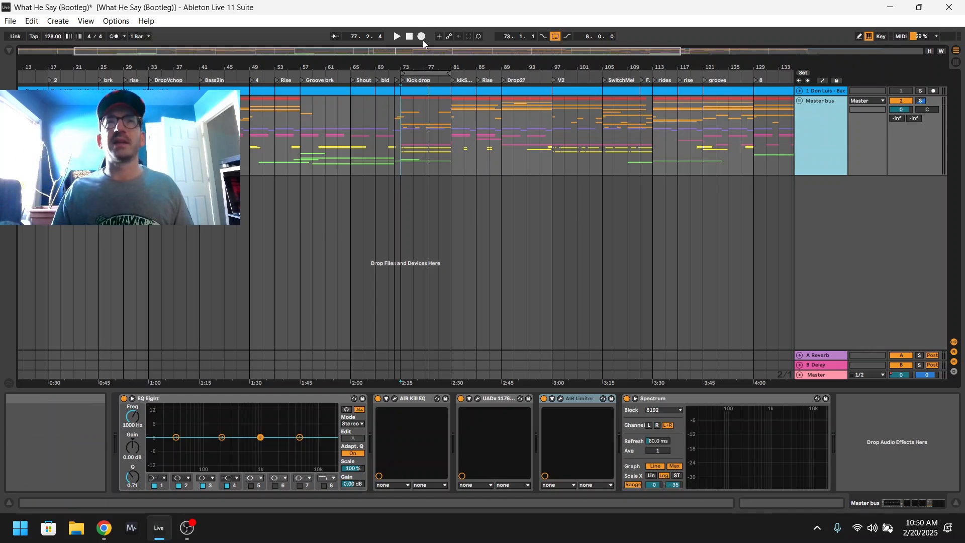
# Shift the arrangement view towards the drops and place the playback start at bar 77 in the Kick drop section.
pyautogui.moveTo(414, 51); pyautogui.dragTo(416, 72)
pyautogui.moveTo(382, 51); pyautogui.dragTo(485, 49)
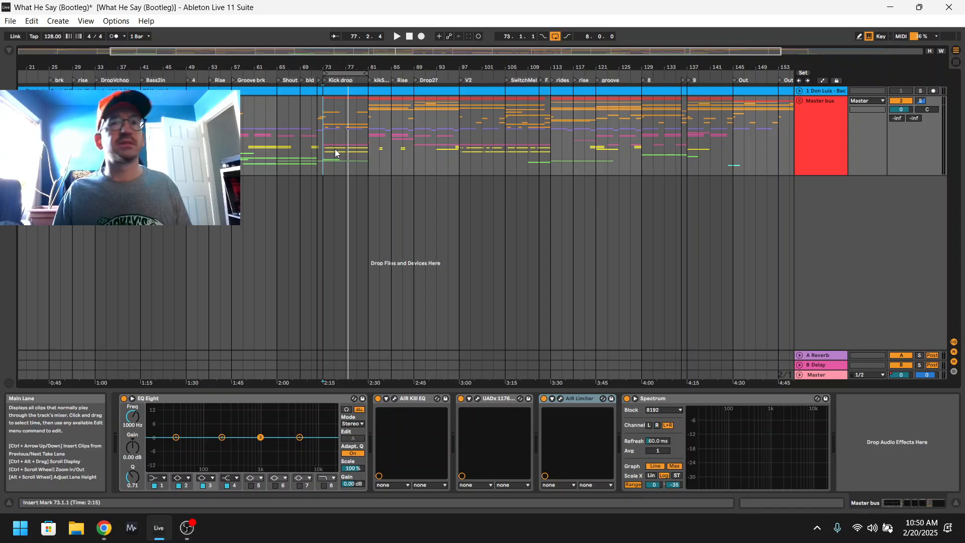
pyautogui.click(347, 170)
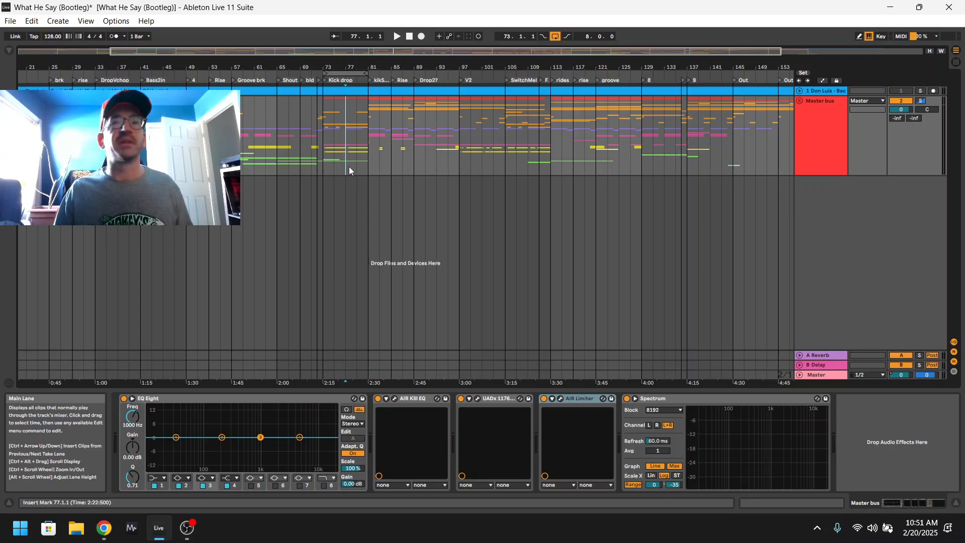
# Unfold the Master bus group and select the EQ Eight in its device chain.
pyautogui.click(829, 129)
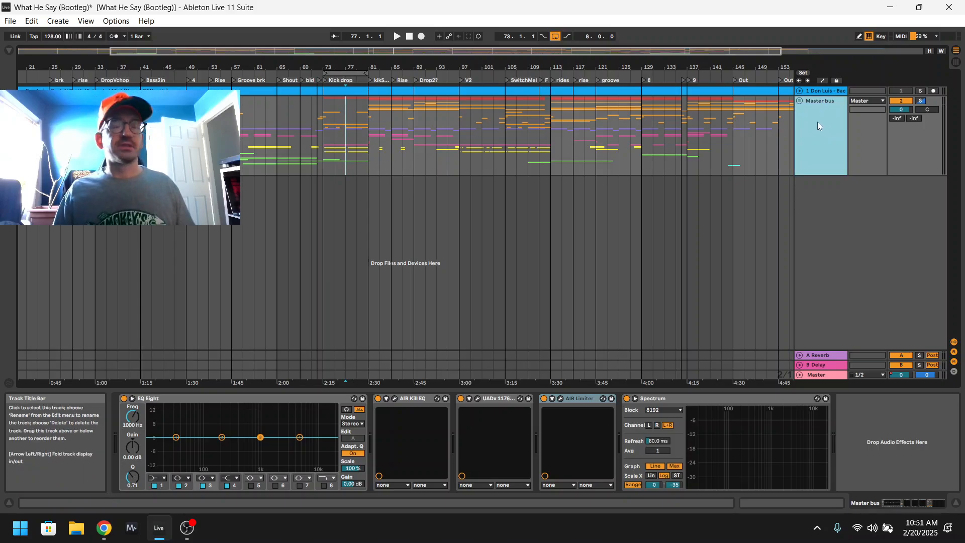
pyautogui.click(800, 101)
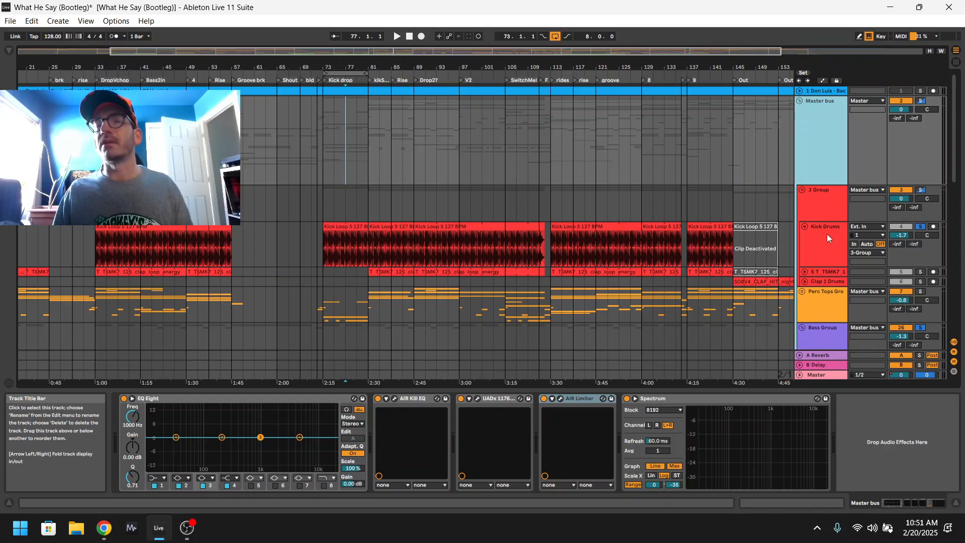
pyautogui.scroll(-3, 818, 225)
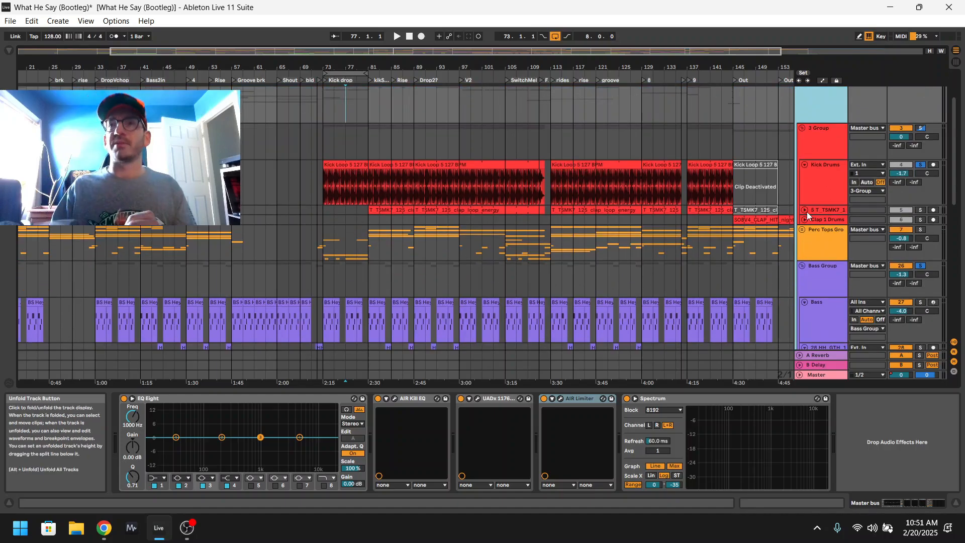
pyautogui.scroll(3, 872, 202)
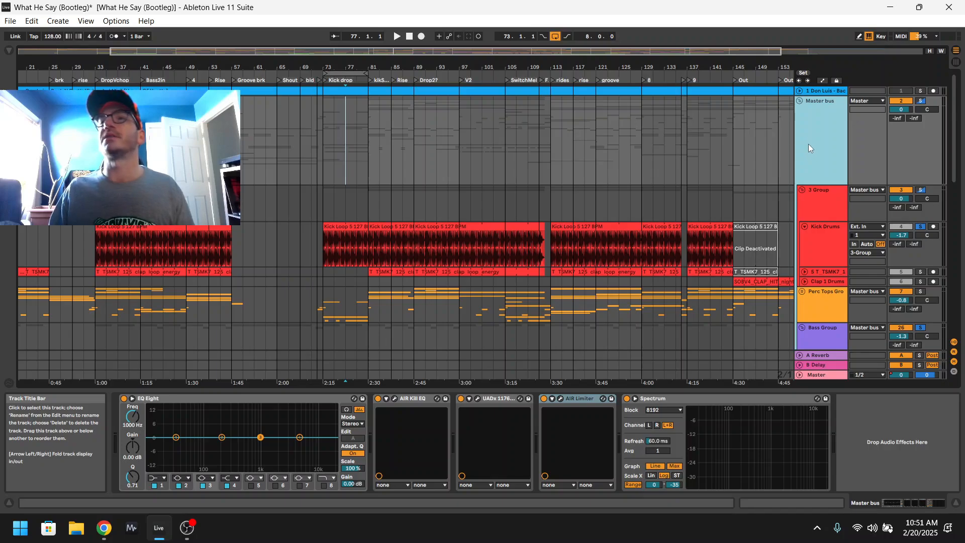
pyautogui.doubleClick(808, 144)
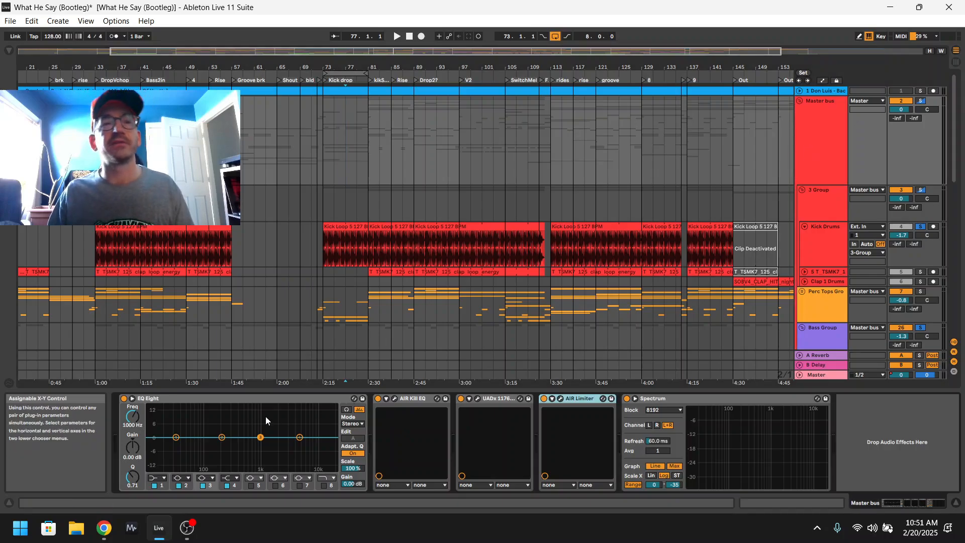
pyautogui.click(174, 409)
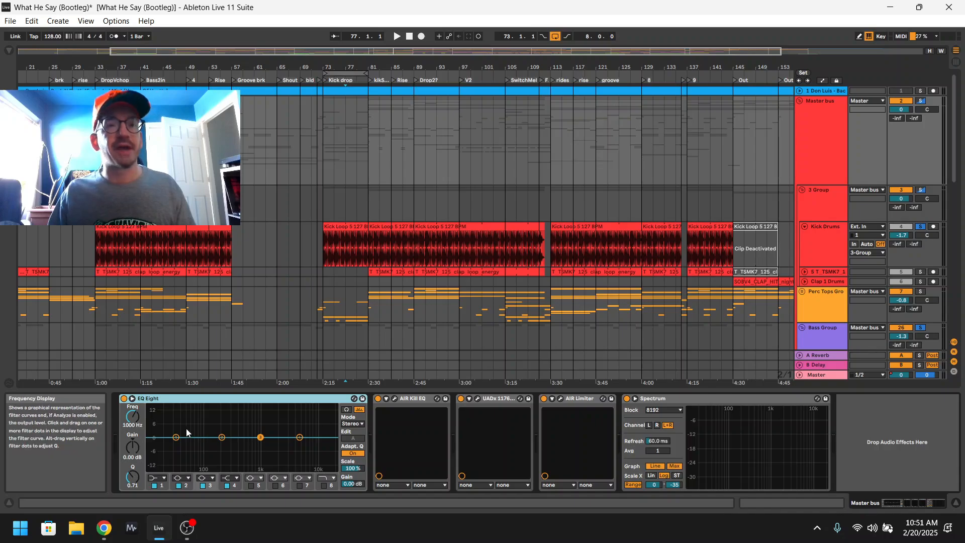
# Solo only the Master bus in place of the kick and bass solos and play the full mix from bar 77.
pyautogui.press('space')
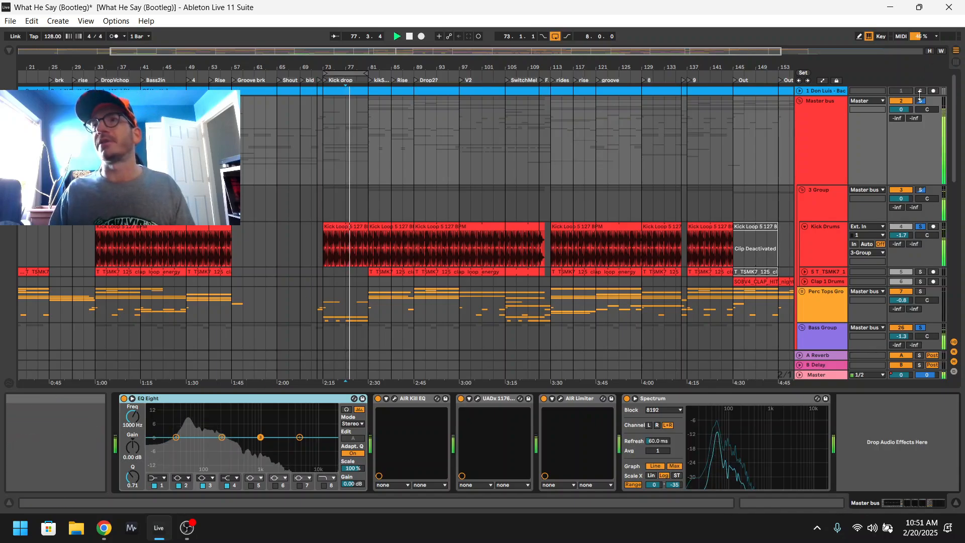
pyautogui.click(921, 101)
pyautogui.press('space')
pyautogui.press('space')
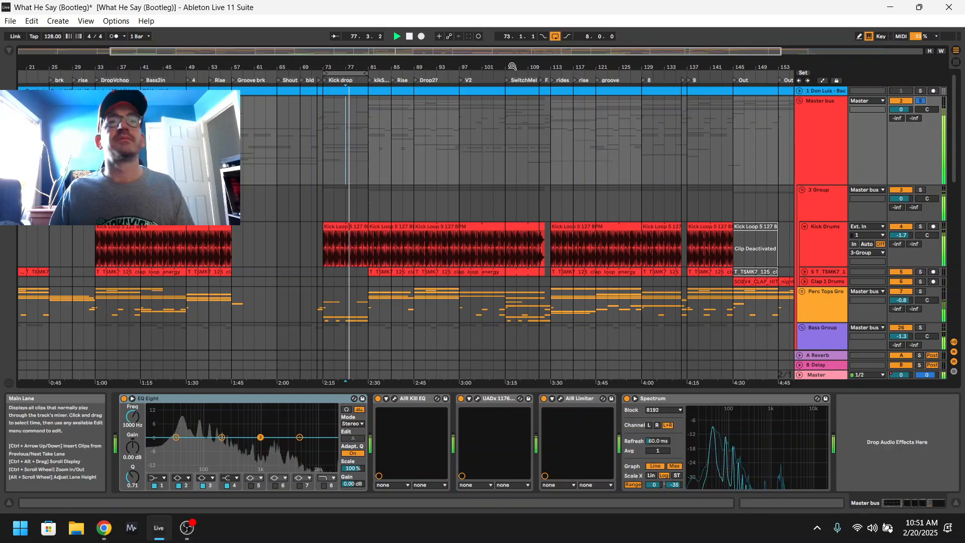
# Move the eight-bar loop to bar 89 at the Drop2? marker and play it with the Master bus selected.
pyautogui.moveTo(353, 75); pyautogui.dragTo(438, 74)
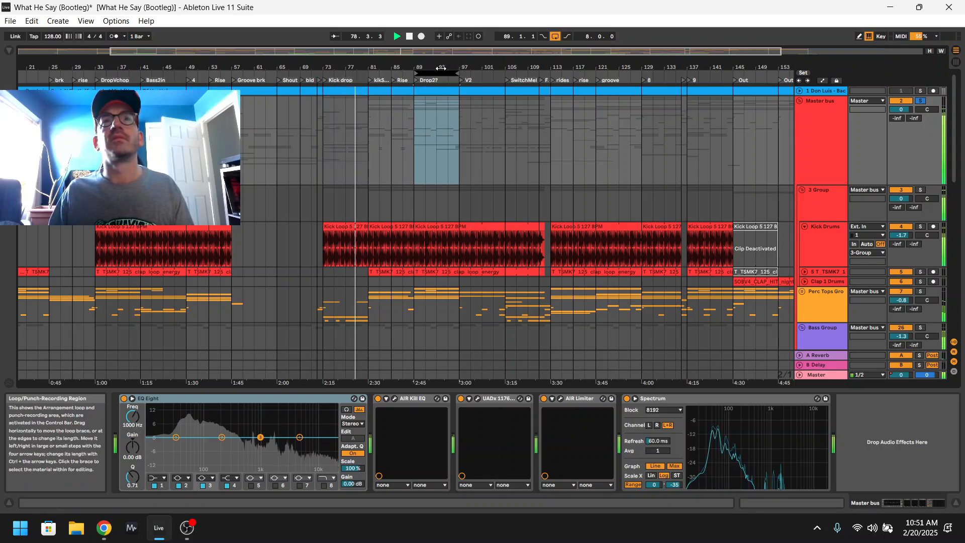
pyautogui.press('space')
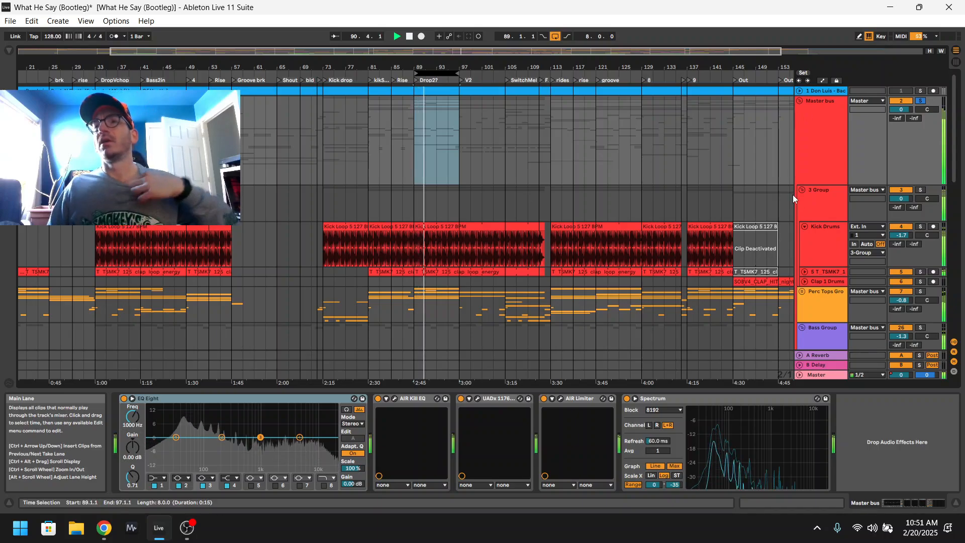
pyautogui.click(815, 155)
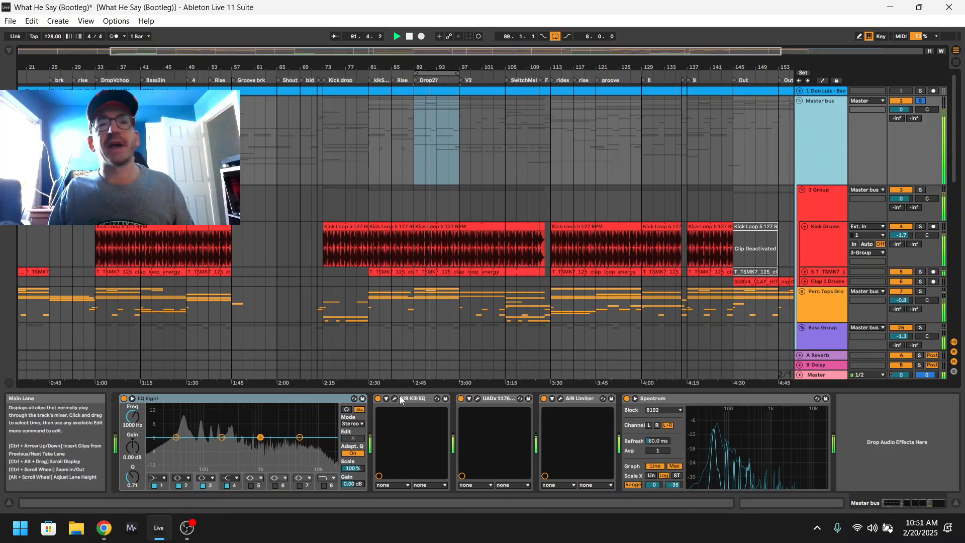
# Switch off the UADx 1176, AIR Limiter and AIR Kill EQ on the Master bus and play the loop without them.
pyautogui.click(460, 398)
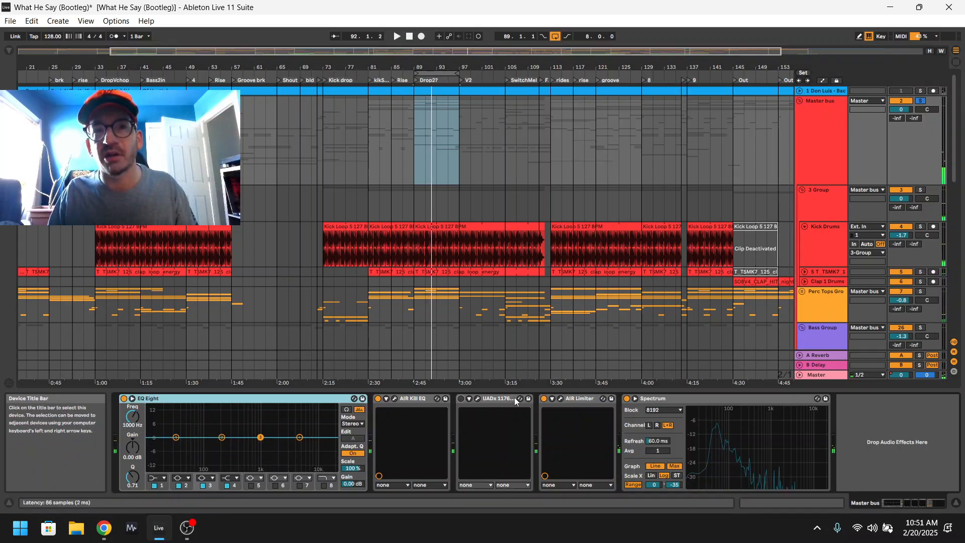
pyautogui.click(544, 399)
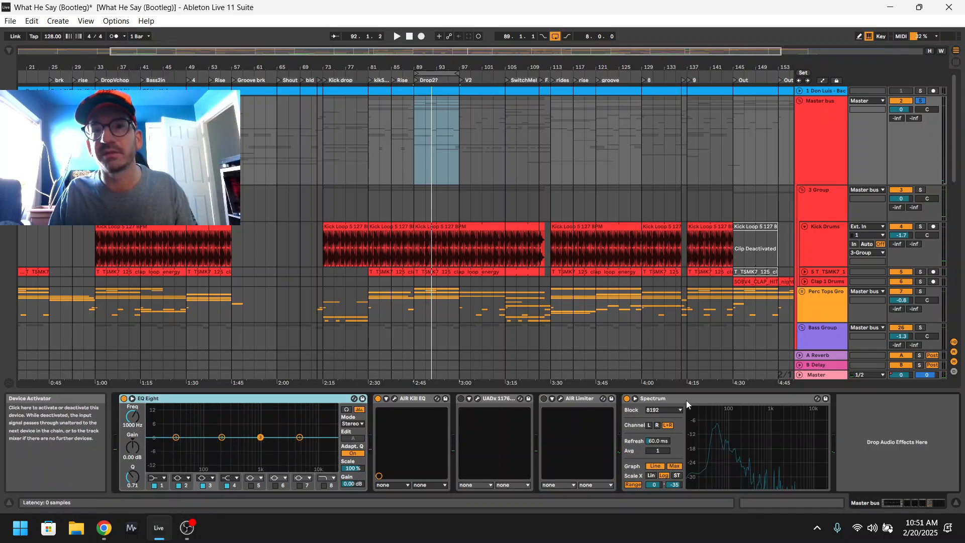
pyautogui.click(378, 399)
pyautogui.press('space')
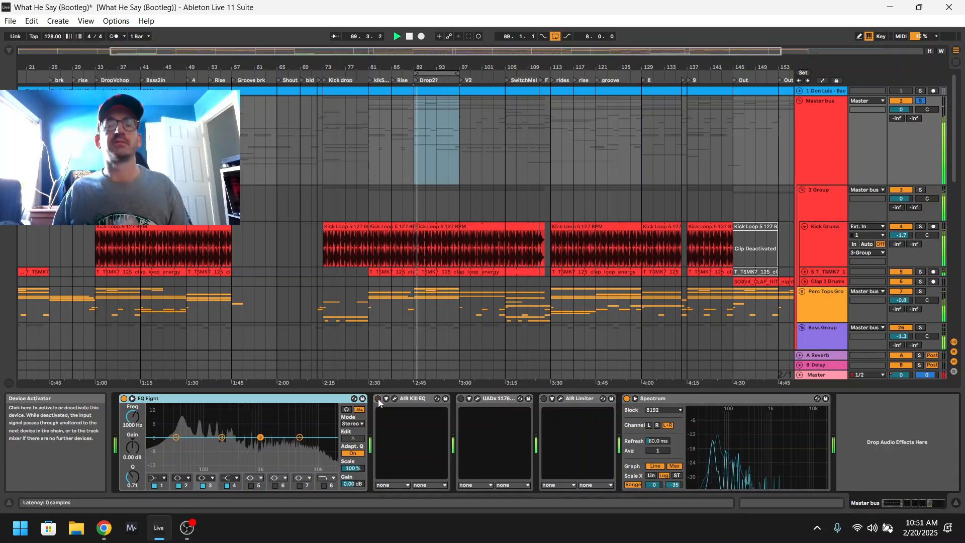
# Open the AIR Kill EQ plug-in window, stop playback and inspect its low band gain.
pyautogui.click(395, 399)
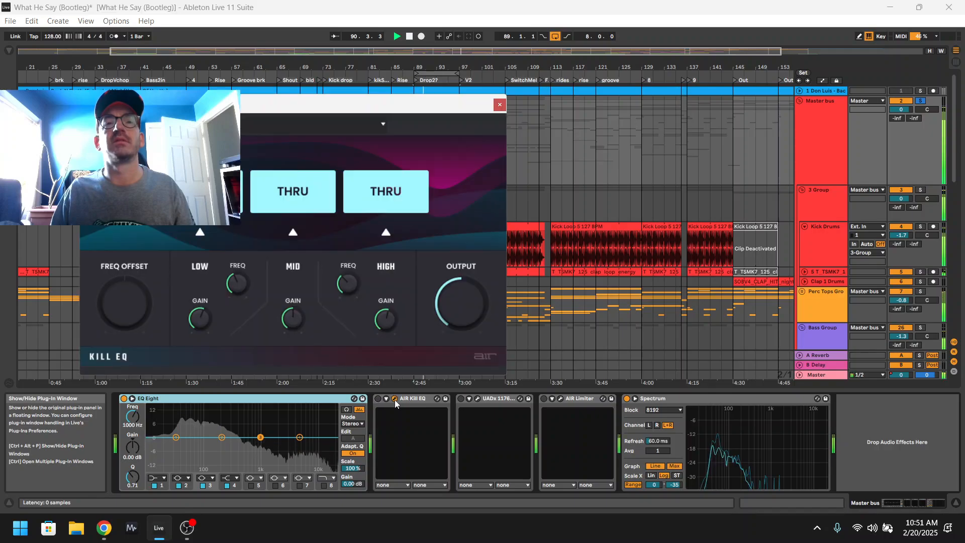
pyautogui.press('space')
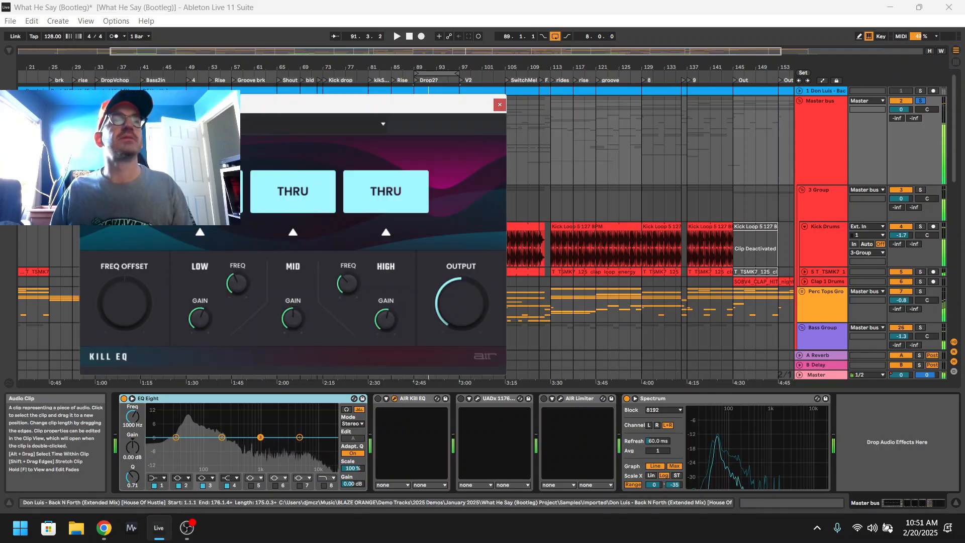
pyautogui.moveTo(194, 319)
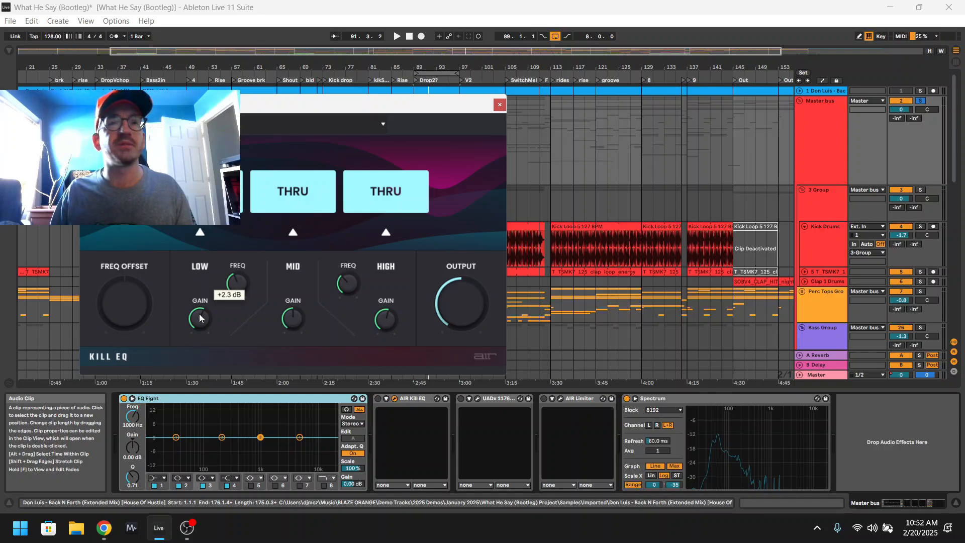
# Switch AIR Kill EQ on during loop playback, check its high band frequency and gain, and close the plug-in window.
pyautogui.press('space')
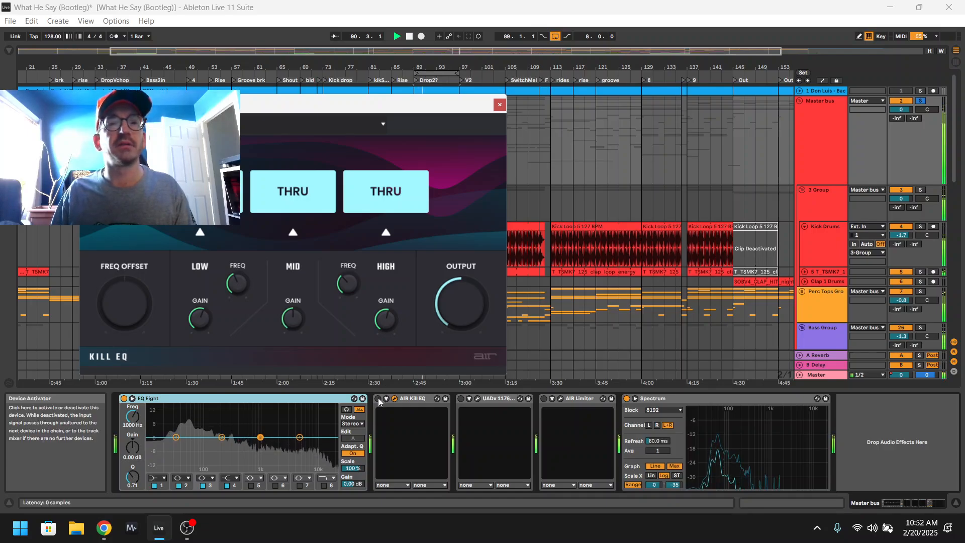
pyautogui.click(378, 399)
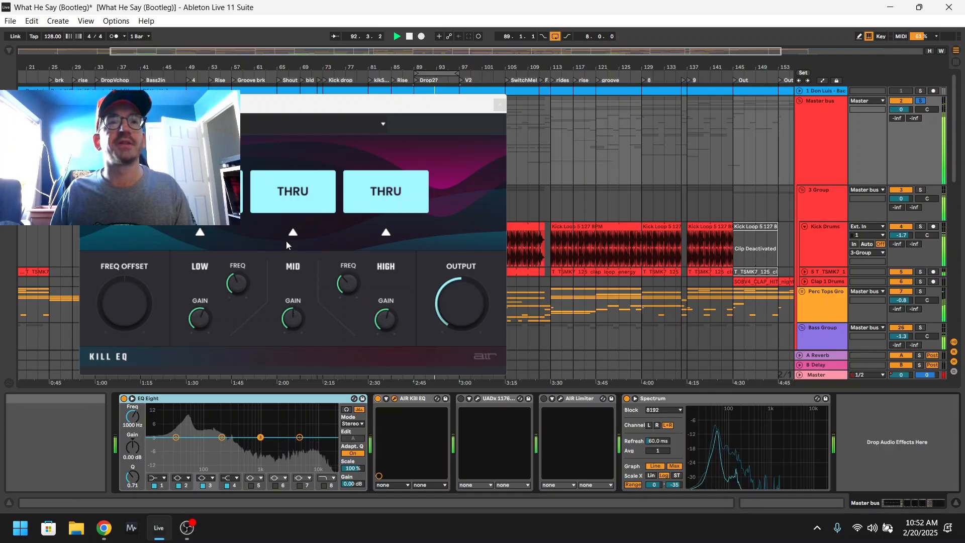
pyautogui.moveTo(352, 283)
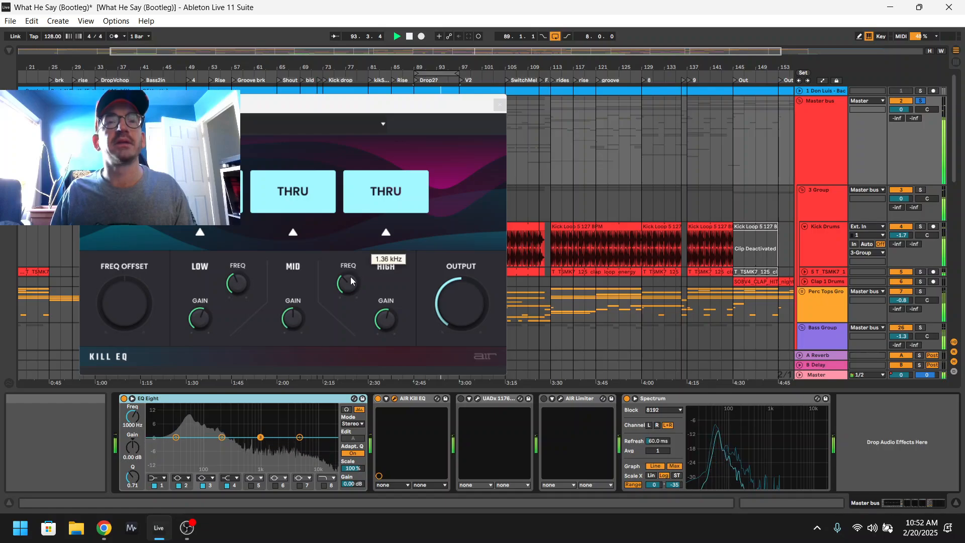
pyautogui.moveTo(391, 321)
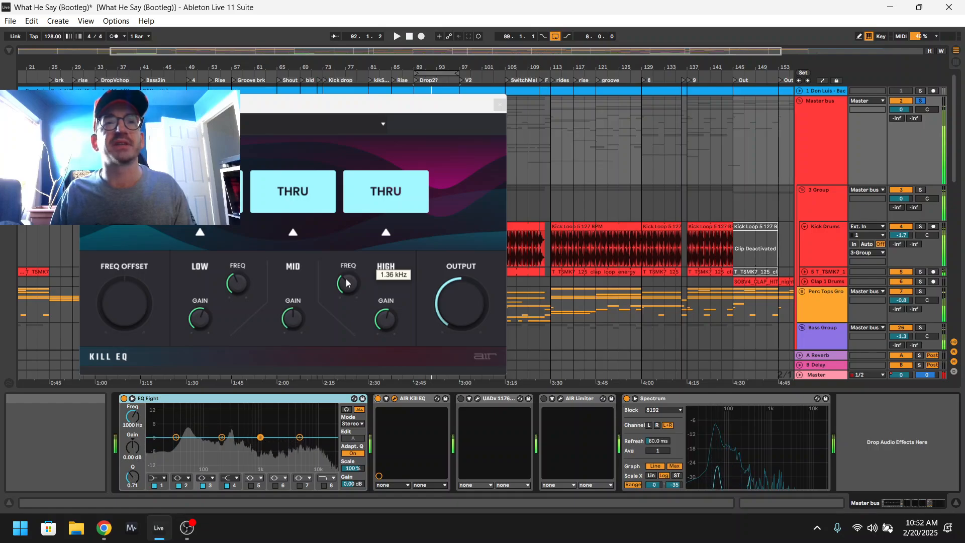
pyautogui.press('space')
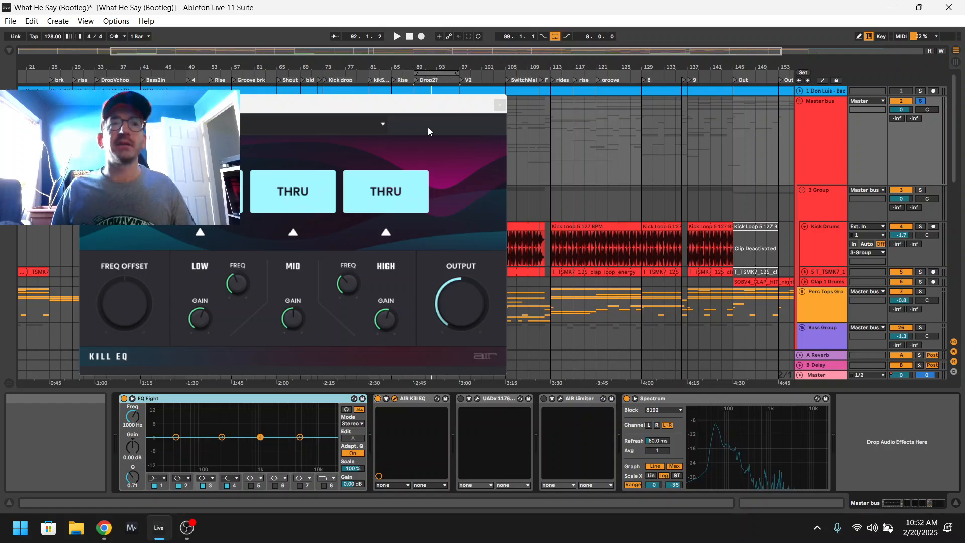
pyautogui.click(499, 104)
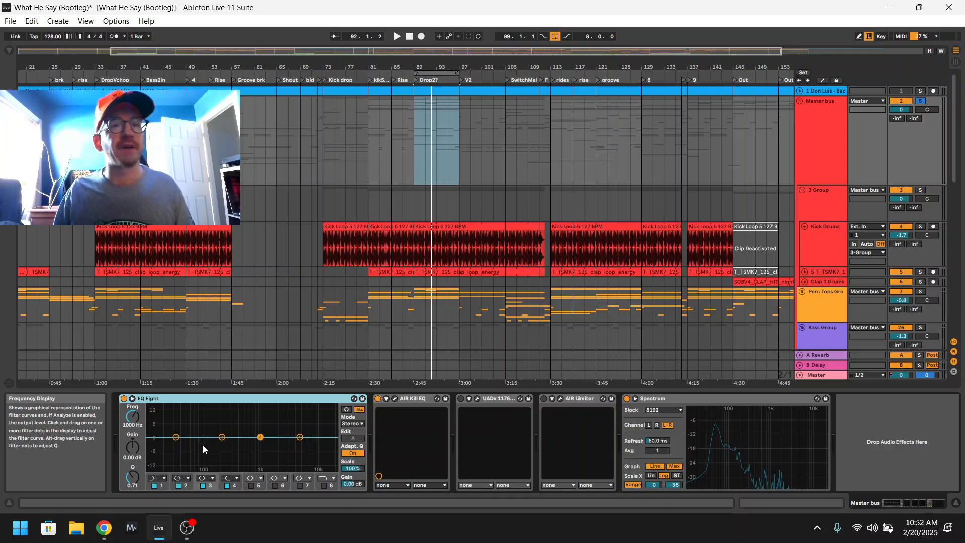
# Dip bands 2 and 3 in EQ Eight, with band 2 at about 255 Hz and -4.3 dB, and deactivate both bands.
pyautogui.moveTo(222, 437)
pyautogui.mouseDown()
pyautogui.moveTo(260, 445)
pyautogui.moveTo(221, 444)
pyautogui.mouseUp()
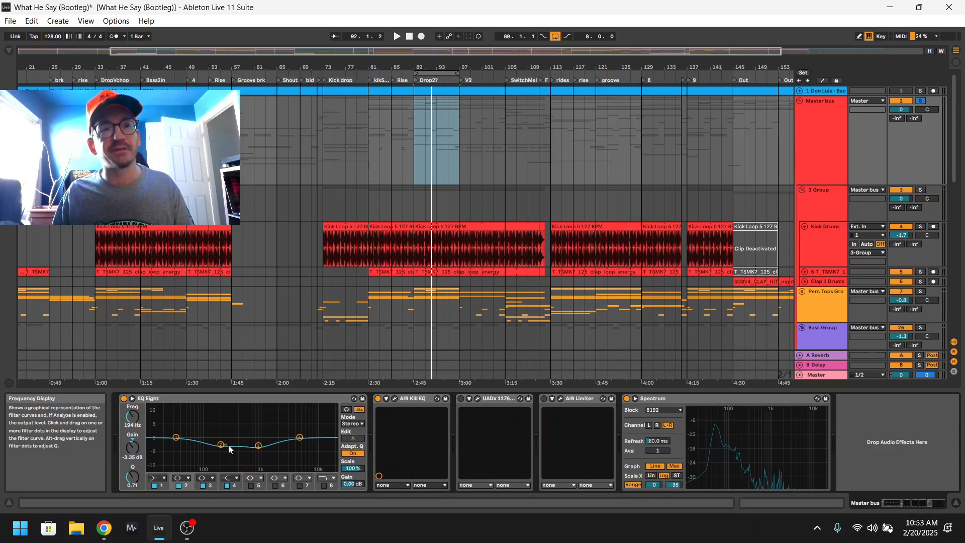
pyautogui.moveTo(223, 449); pyautogui.dragTo(230, 449)
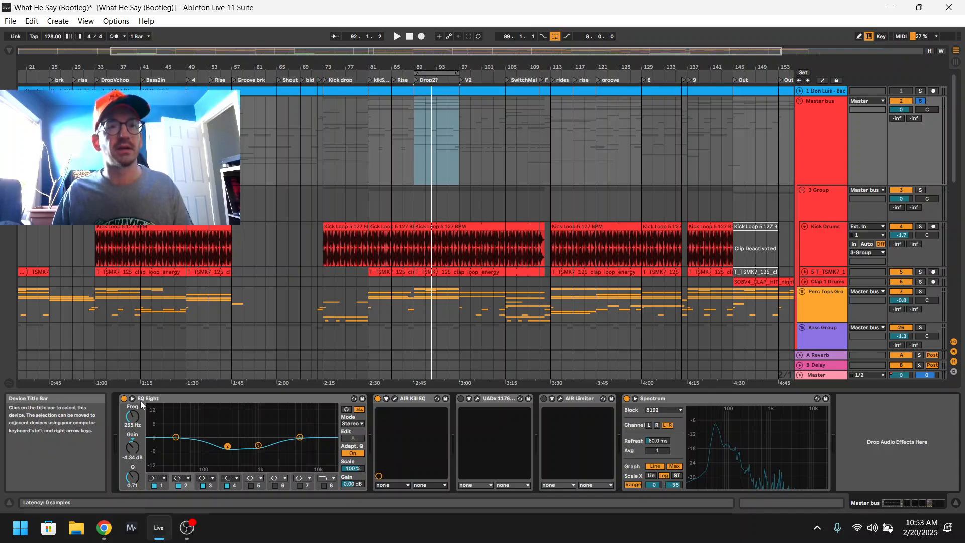
pyautogui.click(179, 486)
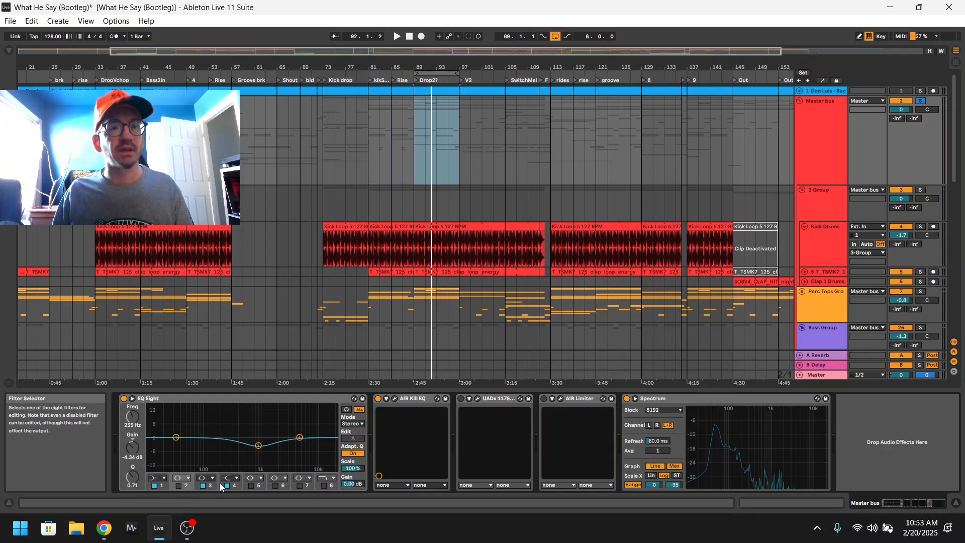
pyautogui.click(203, 486)
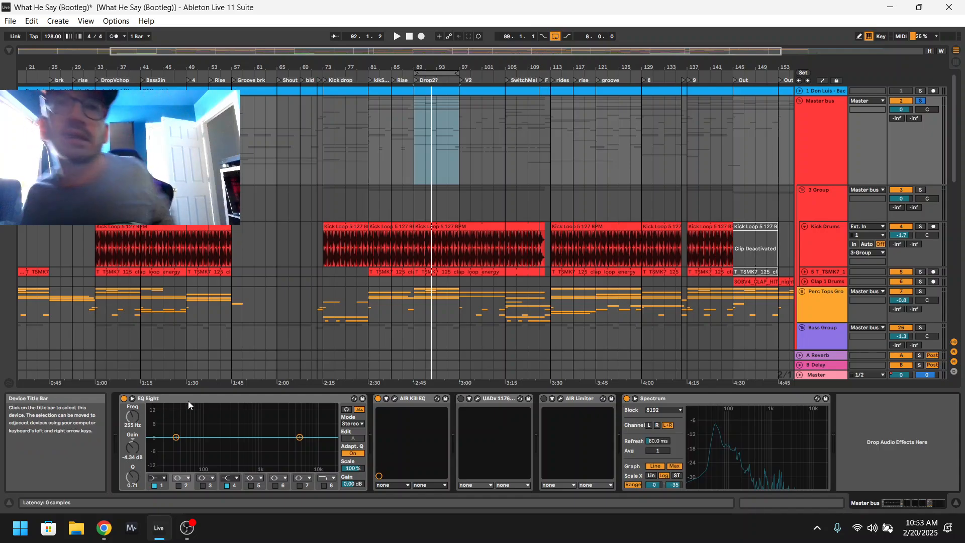
# Select the Master bus and briefly review the AIR Kill EQ plug-in window once more.
pyautogui.click(821, 131)
pyautogui.click(394, 398)
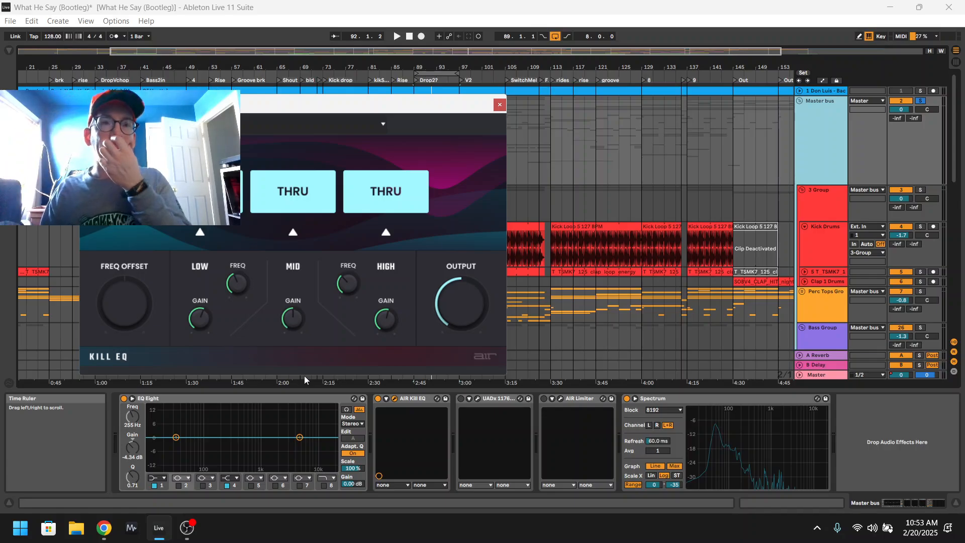
pyautogui.click(499, 104)
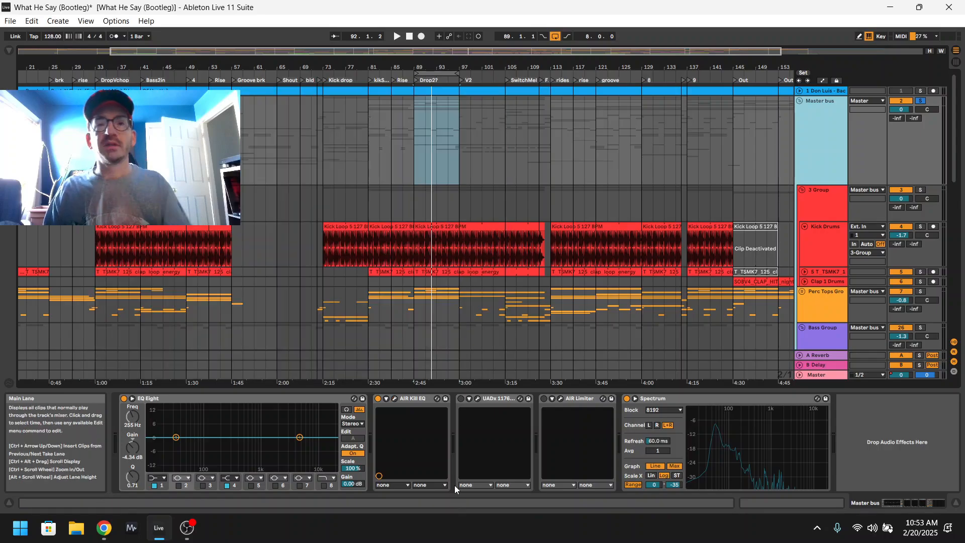
# Switch the UADx 1176 compressor back on and open its plug-in window.
pyautogui.click(460, 398)
pyautogui.click(477, 398)
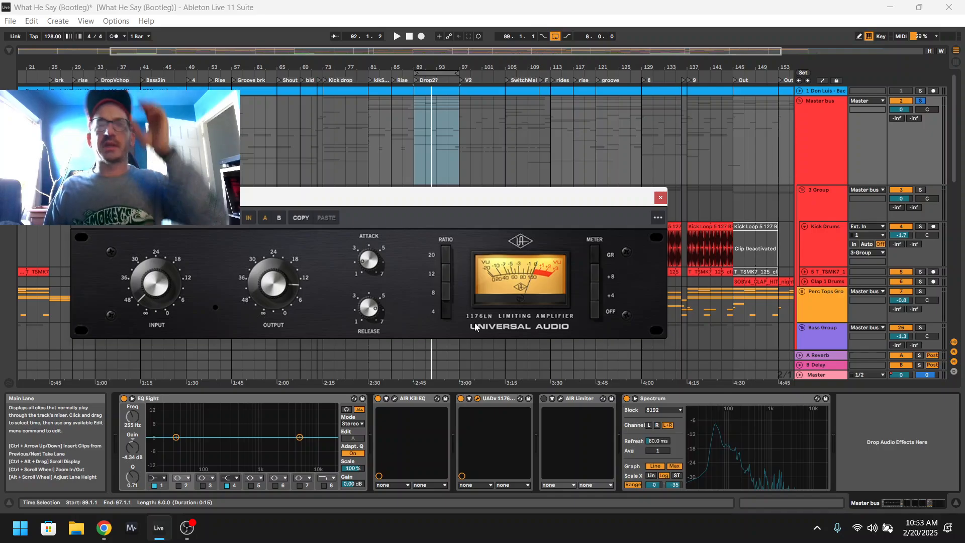
# Switch to Chrome and look through the purchased plug-ins, including the UAD 1176 Classic FET Compressor, on the Plugin Boutique account page.
pyautogui.click(104, 528)
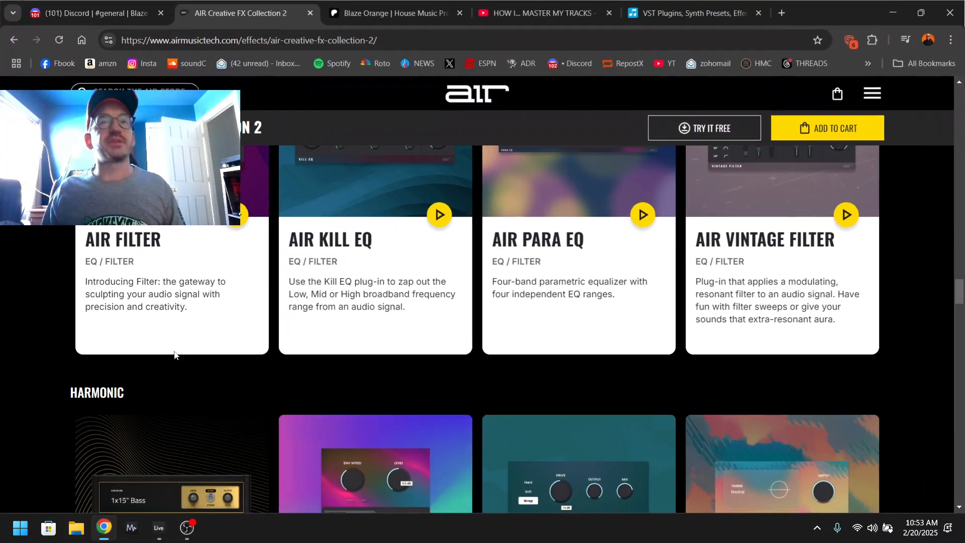
pyautogui.click(691, 12)
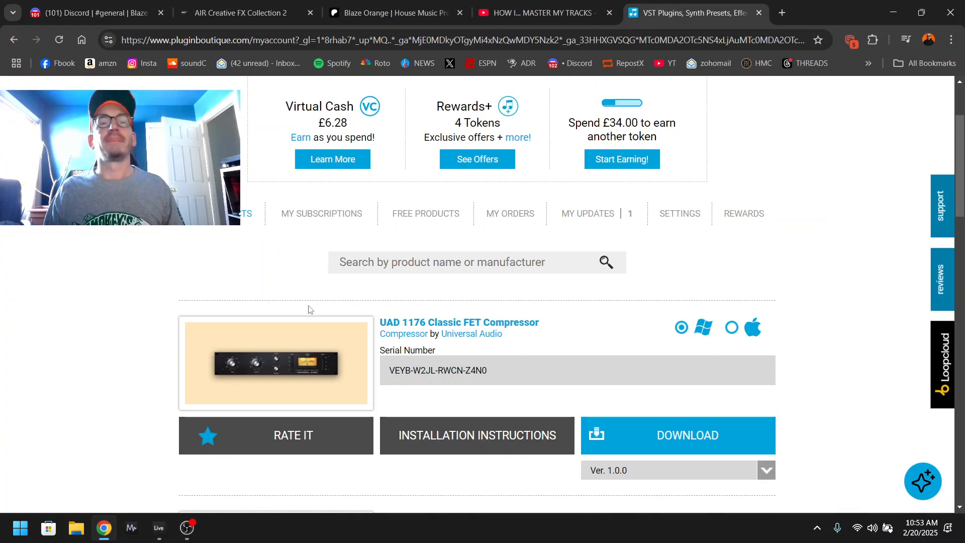
pyautogui.scroll(-5, 310, 312)
pyautogui.scroll(-3, 311, 312)
pyautogui.scroll(8, 350, 203)
pyautogui.scroll(-6, 305, 252)
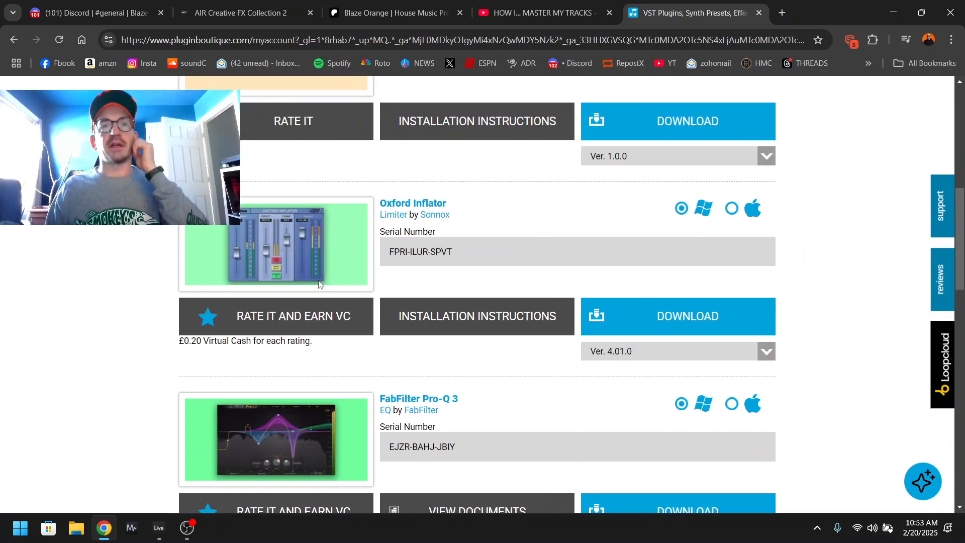
# Look over the purchased UAD 1176, Oxford Inflator and FabFilter Pro-Q 3 entries, and switch back to Ableton Live.
pyautogui.scroll(7, 305, 252)
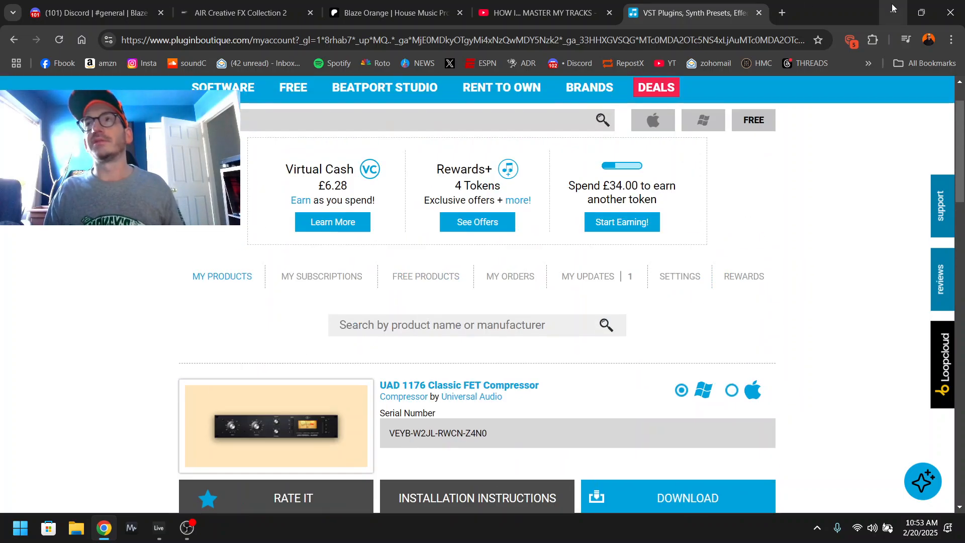
pyautogui.scroll(-1, 397, 341)
pyautogui.scroll(-6, 396, 341)
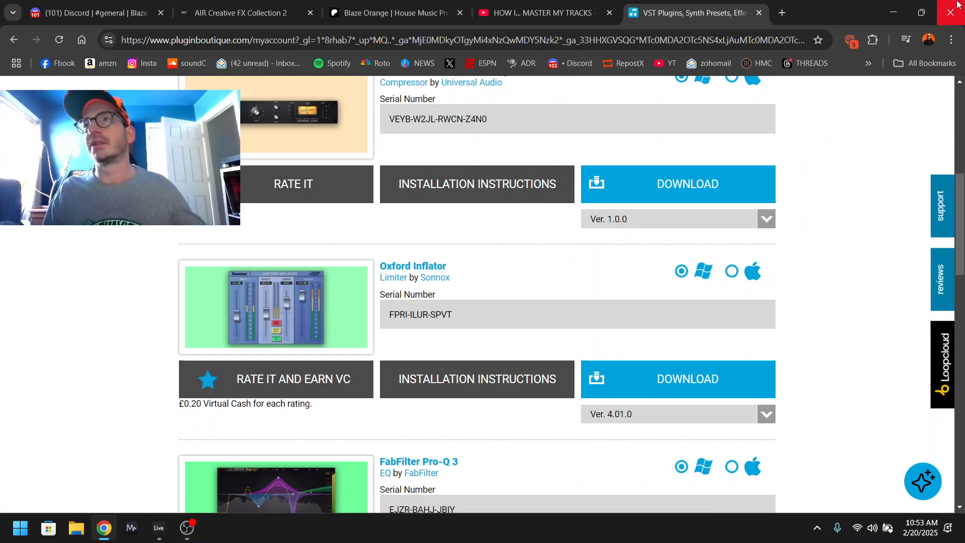
pyautogui.click(894, 12)
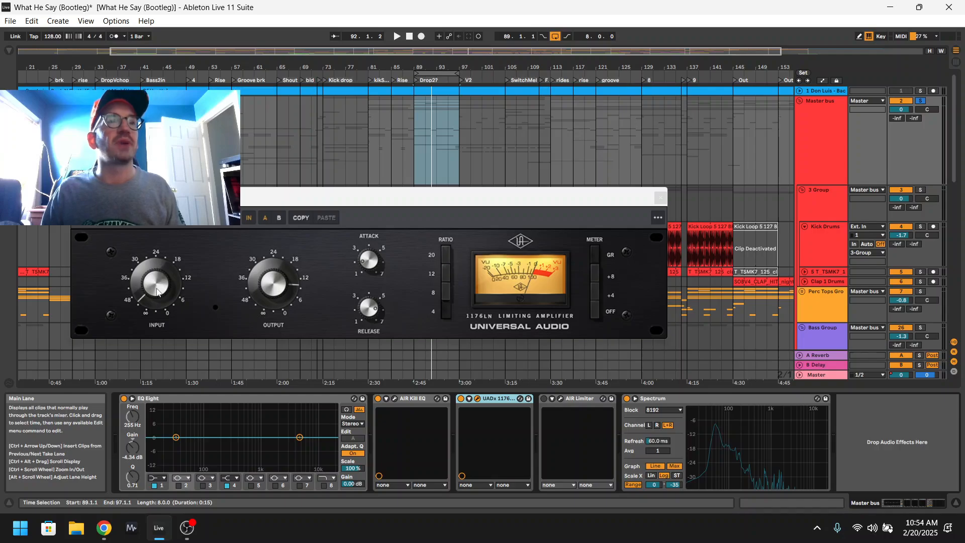
# Play the loop, try the 1176 compressor's input at about 30, settle it just below 48, and adjust the output knob.
pyautogui.press('space')
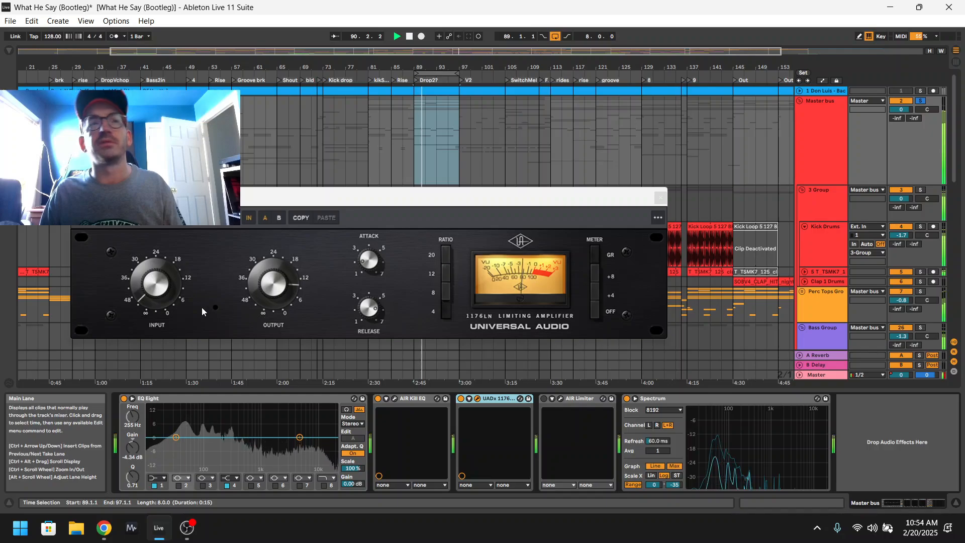
pyautogui.moveTo(149, 288); pyautogui.dragTo(165, 253)
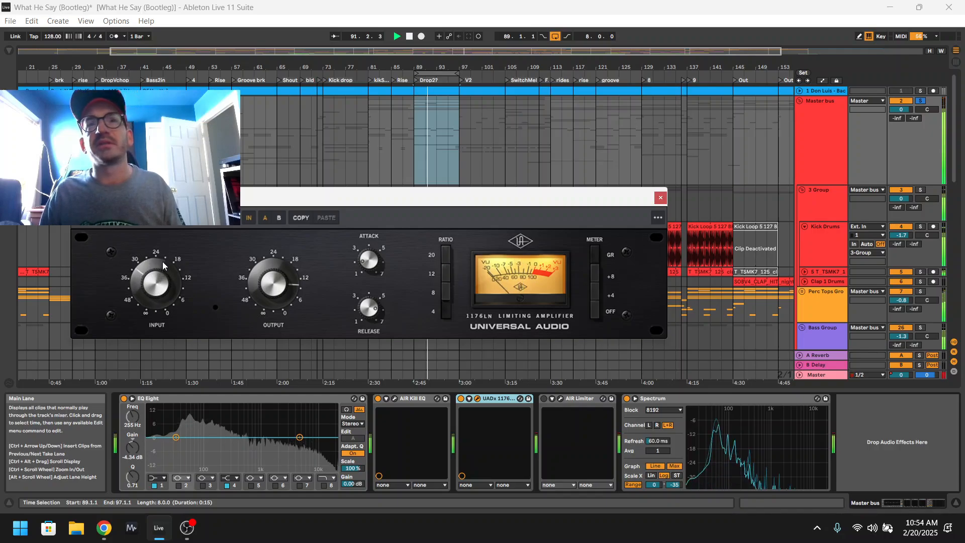
pyautogui.moveTo(164, 287)
pyautogui.mouseDown()
pyautogui.moveTo(179, 330)
pyautogui.moveTo(160, 300)
pyautogui.mouseUp()
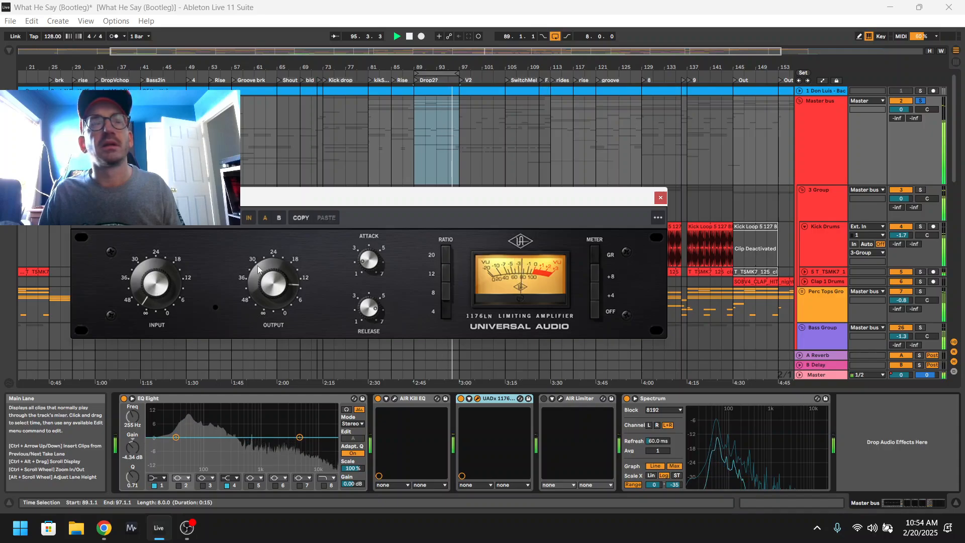
pyautogui.moveTo(278, 276); pyautogui.dragTo(280, 285)
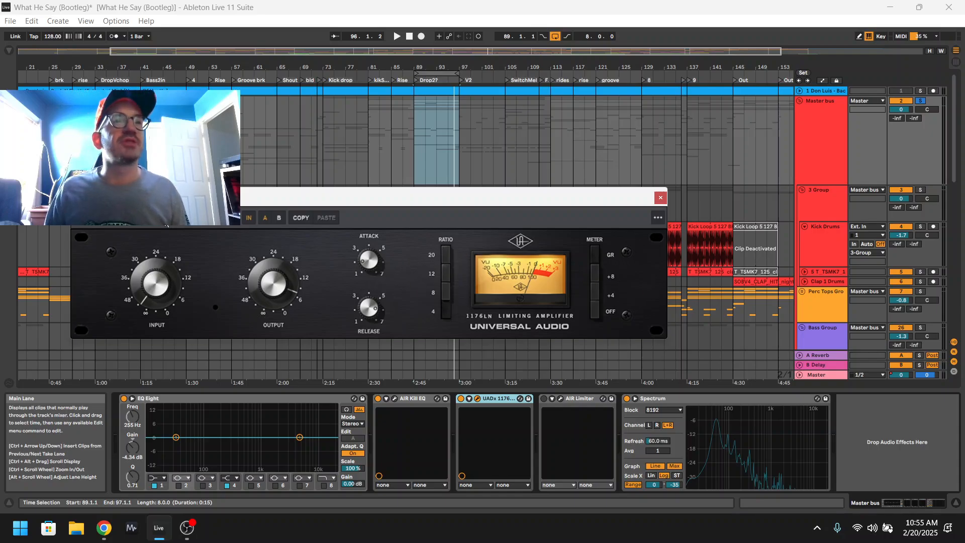
# Browse the 1176 compressor's preset list without loading a preset, and close the plug-in window.
pyautogui.click(152, 220)
pyautogui.scroll(-5, 63, 432)
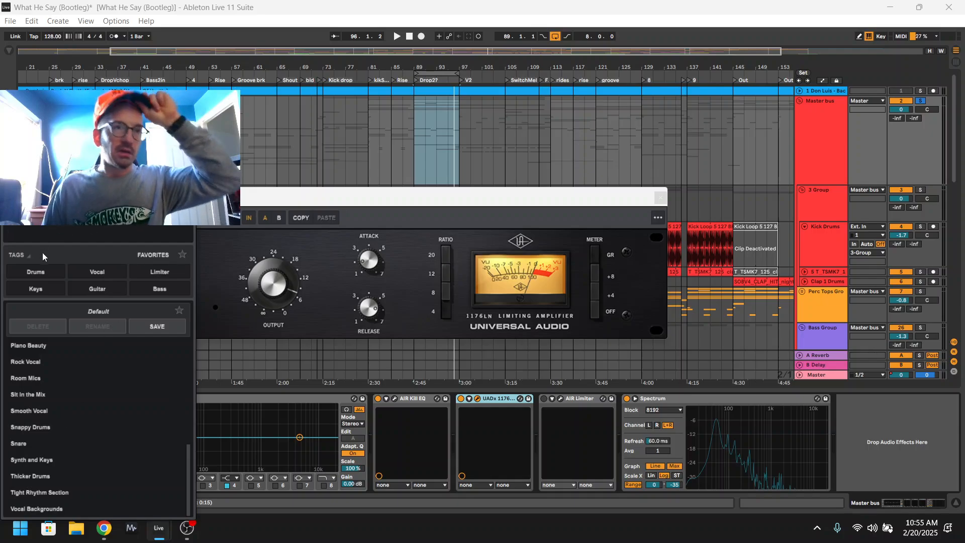
pyautogui.click(185, 230)
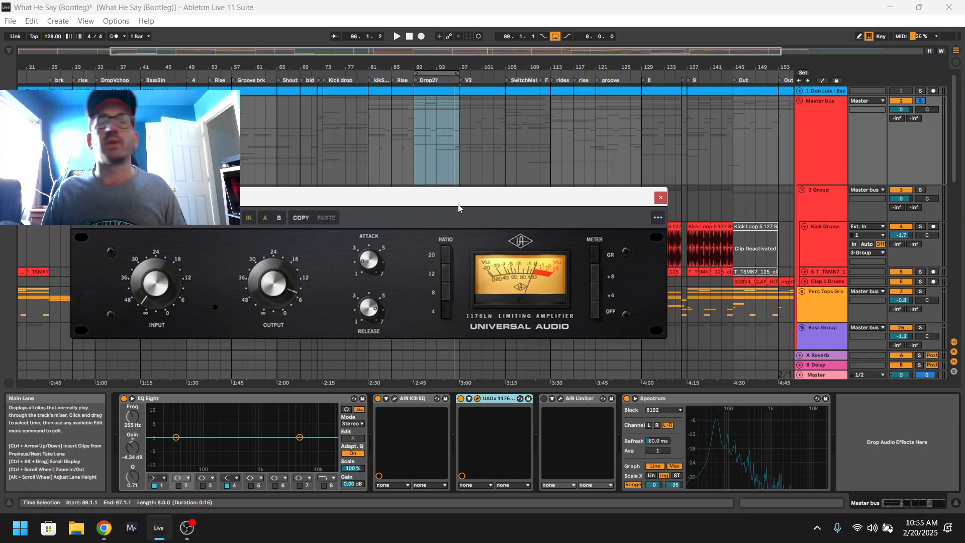
pyautogui.click(661, 198)
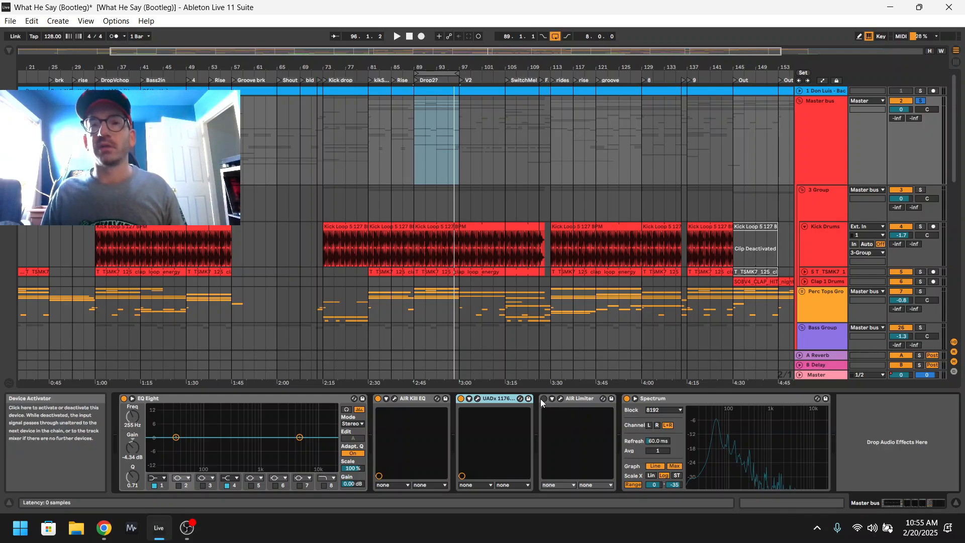
# Switch on the AIR Limiter, show the browser, and review the limiter's plug-in window while the looped mix plays.
pyautogui.click(561, 399)
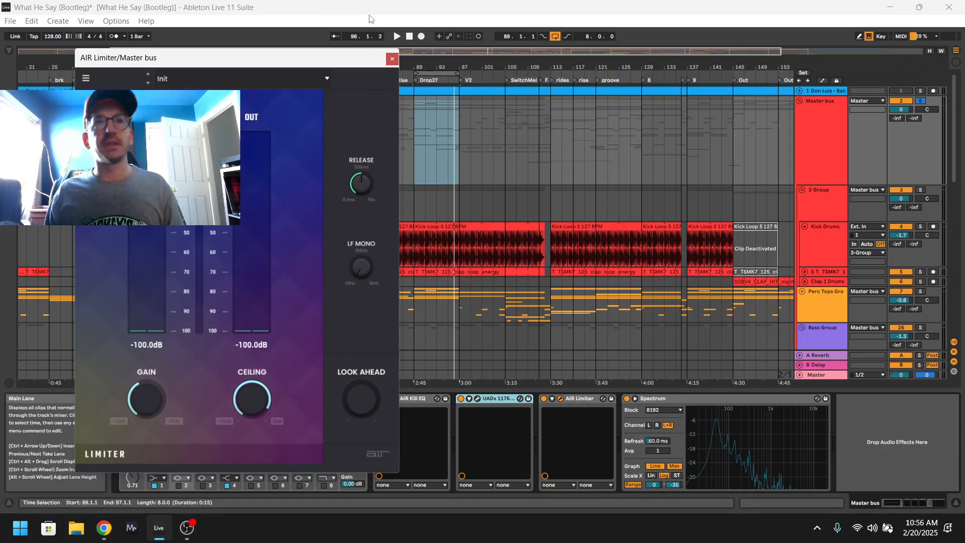
pyautogui.click(395, 59)
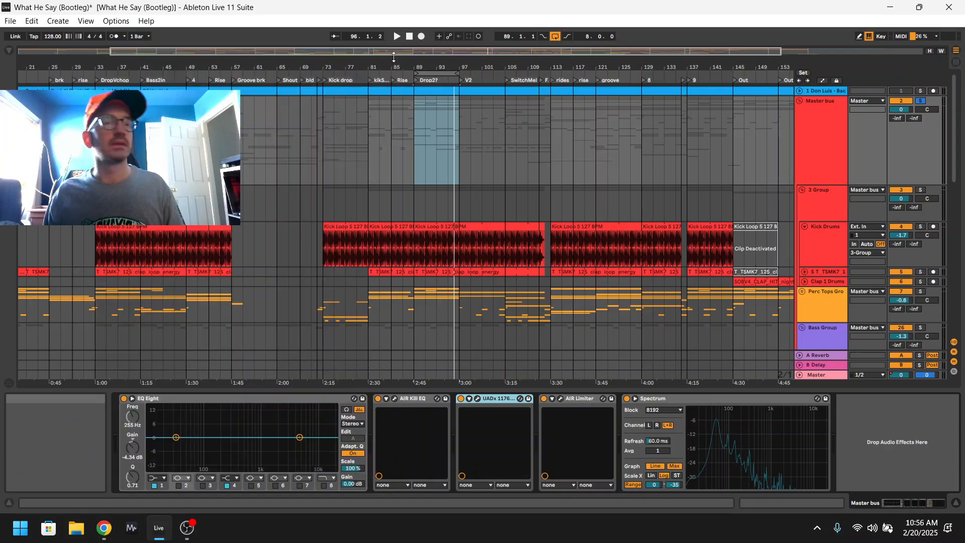
pyautogui.click(9, 51)
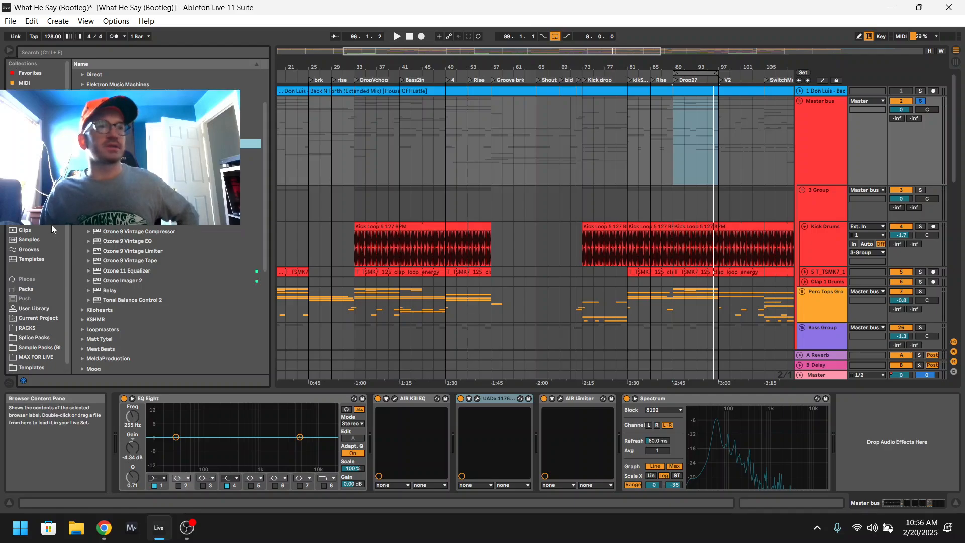
pyautogui.click(561, 399)
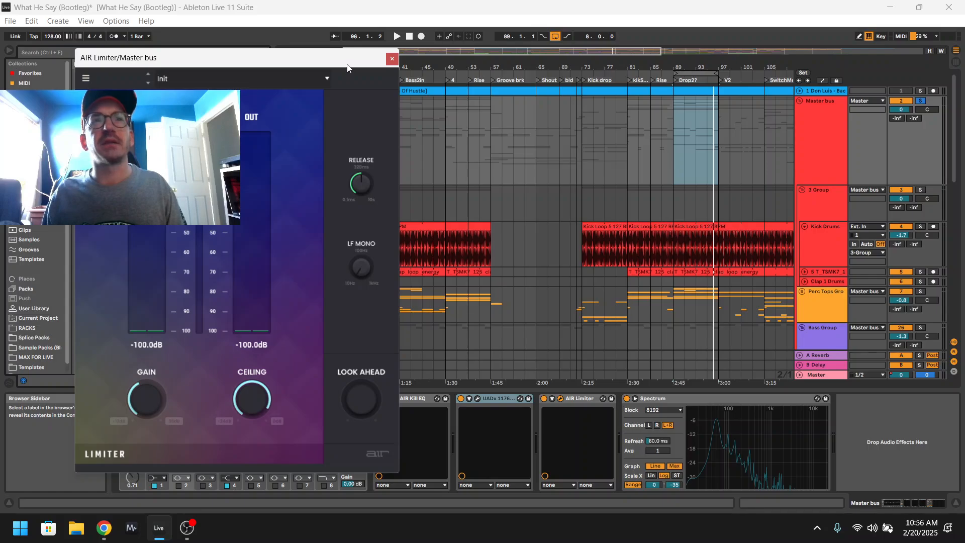
pyautogui.press('space')
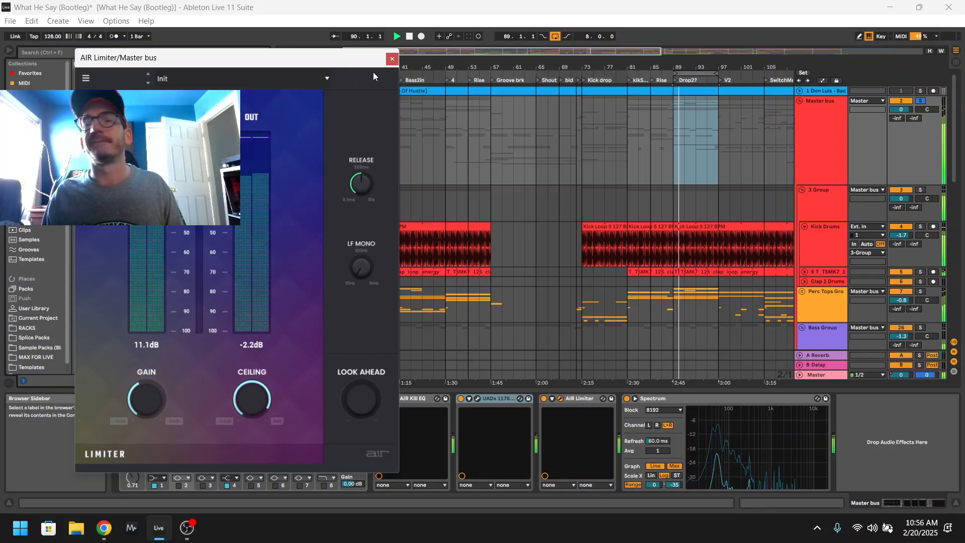
pyautogui.click(393, 59)
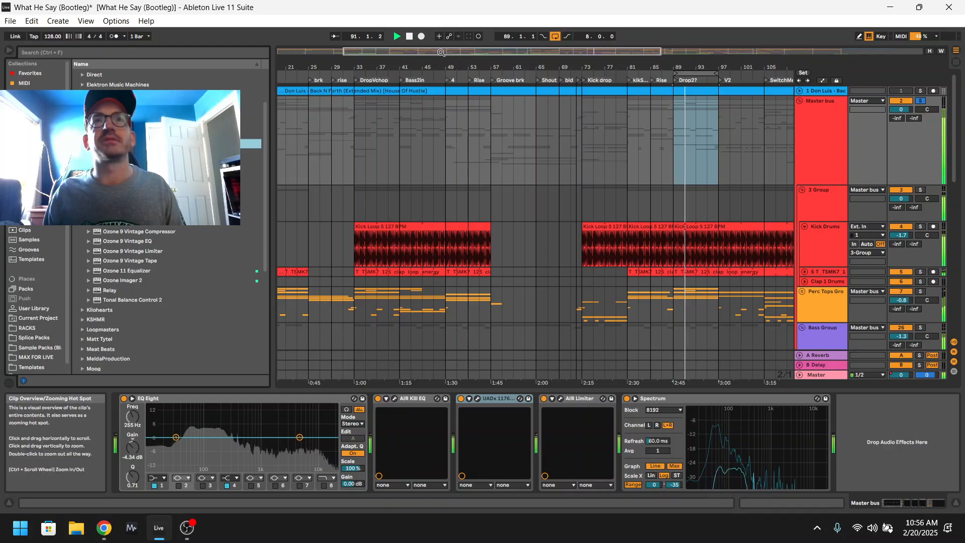
# Fit the whole arrangement in view and fold the Master bus group.
pyautogui.doubleClick(441, 52)
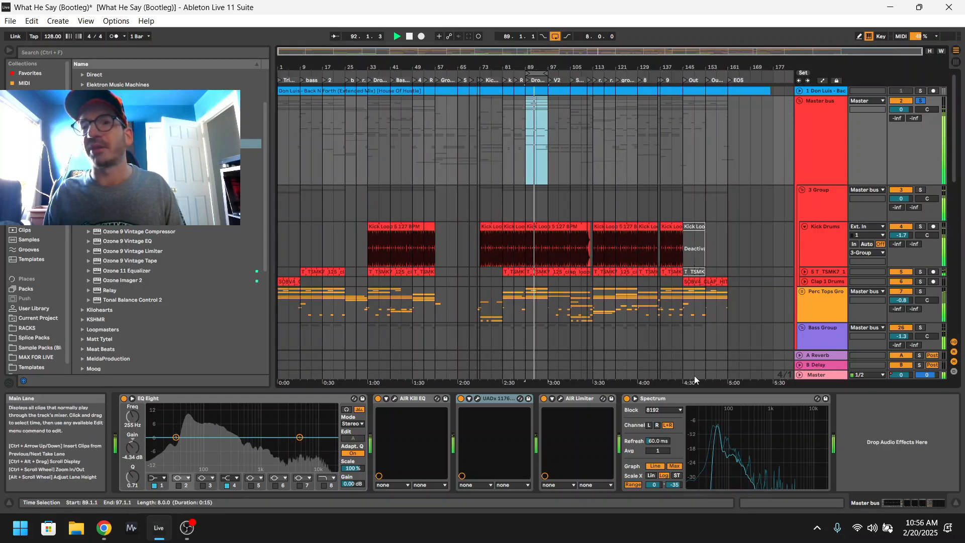
pyautogui.moveTo(721, 427)
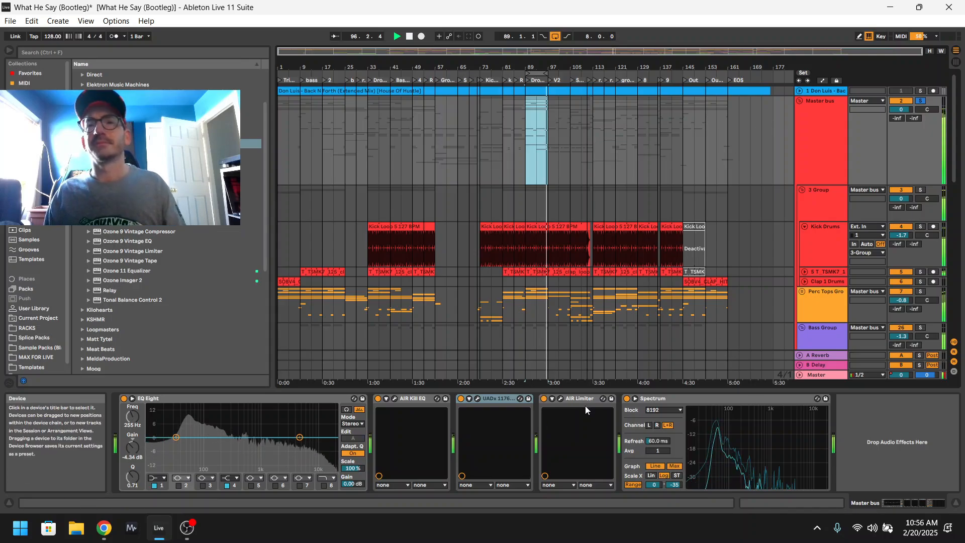
pyautogui.click(820, 164)
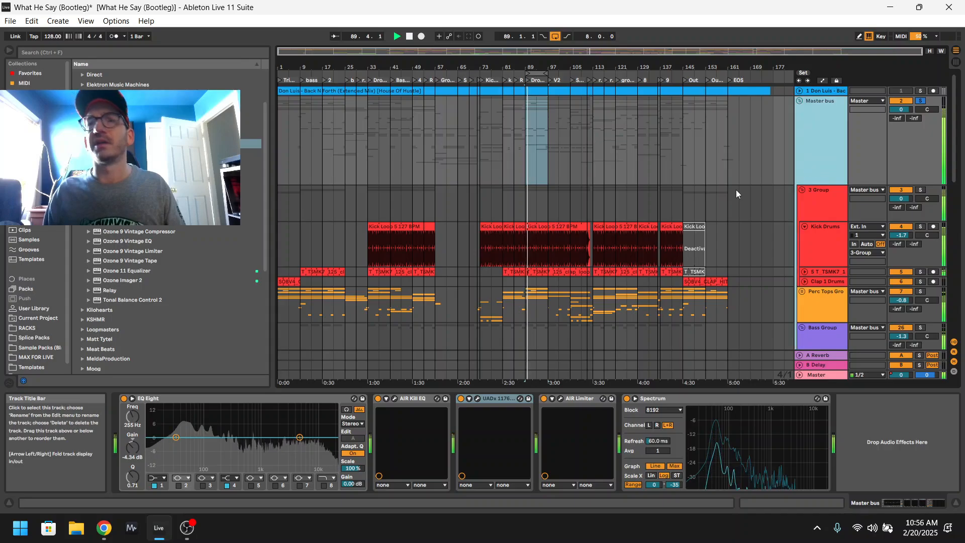
pyautogui.click(800, 101)
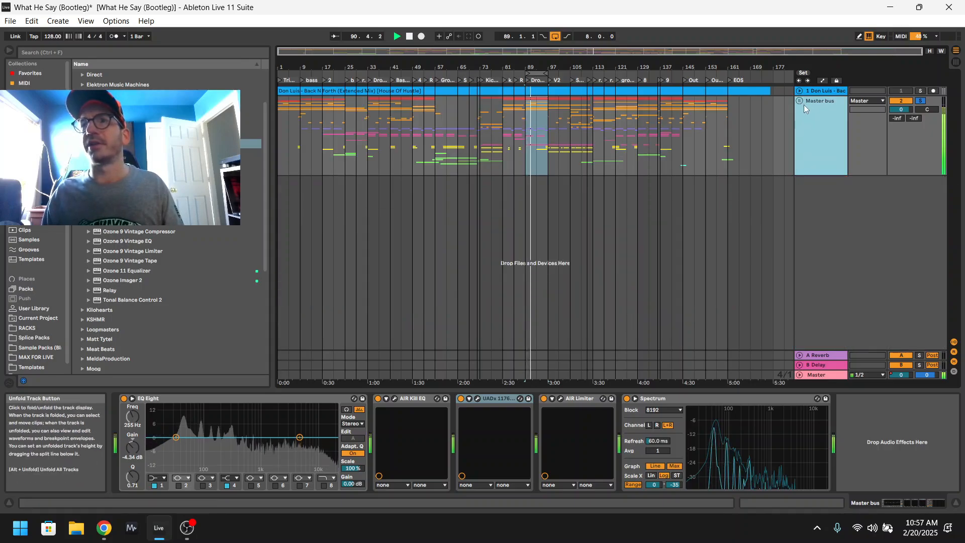
# Open the Master track's device chain and step through its devices, from Auto Track Colors to the second EQ Eight.
pyautogui.click(824, 375)
pyautogui.click(179, 399)
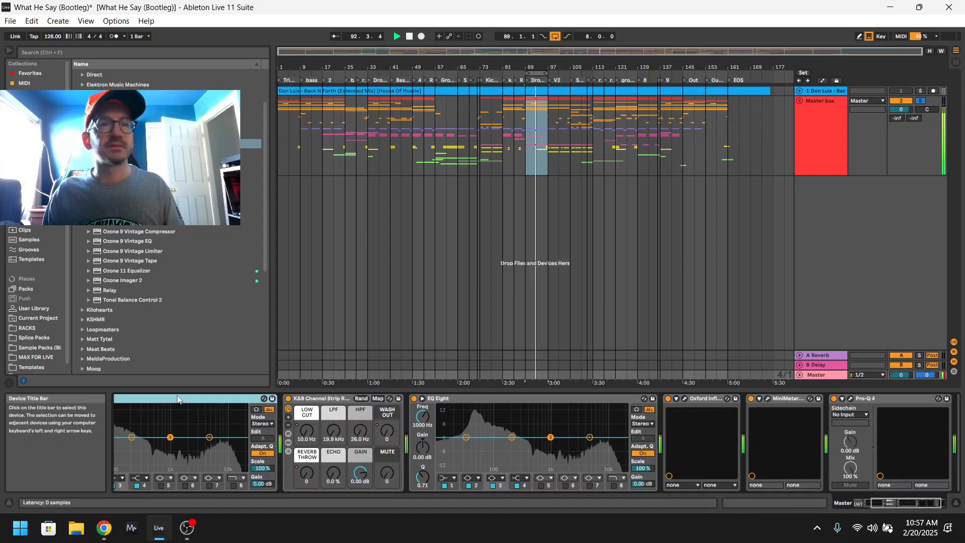
pyautogui.press('Left')
pyautogui.press('Right')
pyautogui.press('Right')
pyautogui.press('Right')
pyautogui.press('Right')
pyautogui.press('Right')
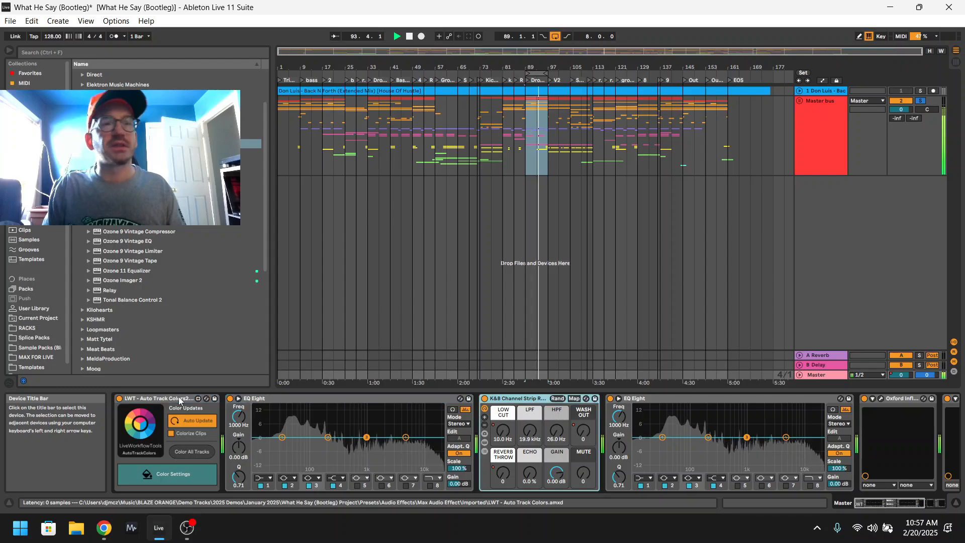
pyautogui.press('Right')
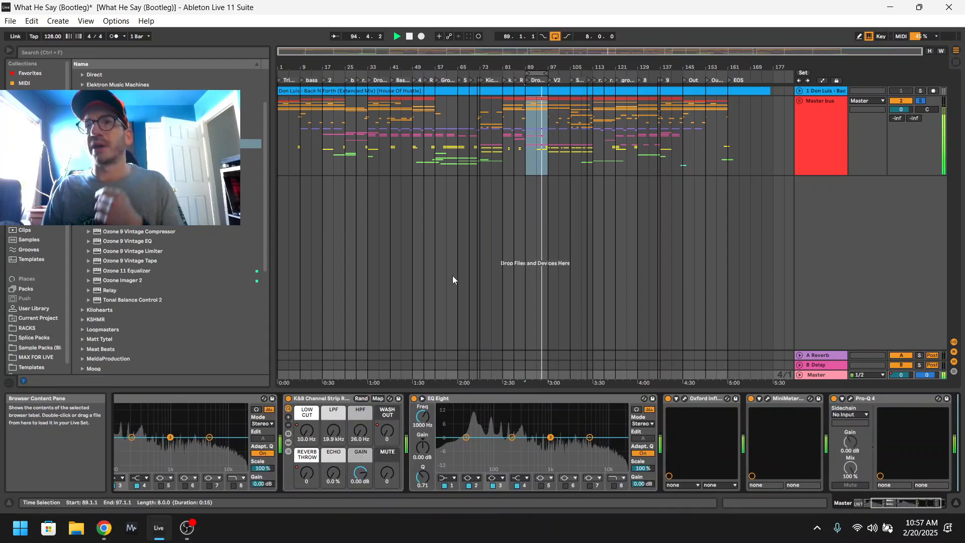
# Compare the Master bus chain with the Master track's chain and select the Master's second EQ Eight.
pyautogui.click(807, 123)
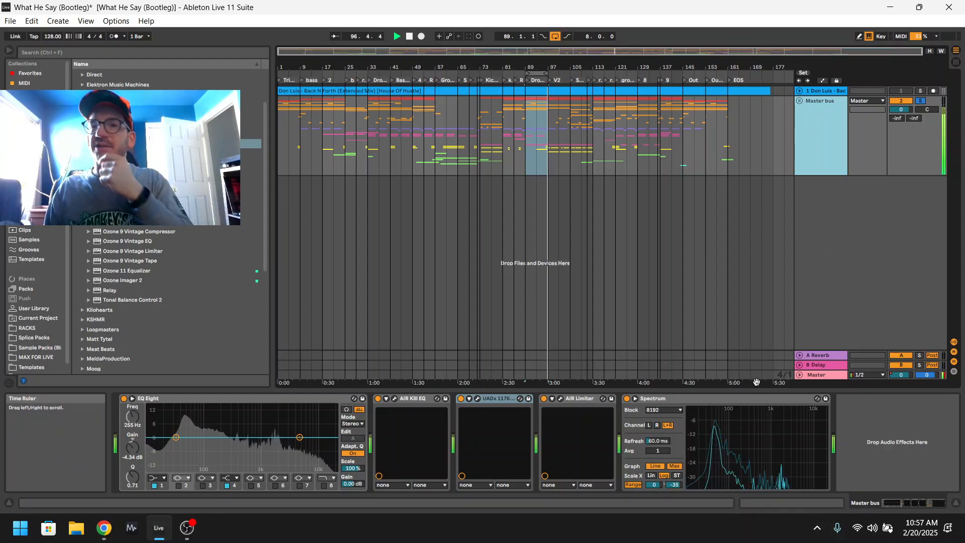
pyautogui.click(818, 375)
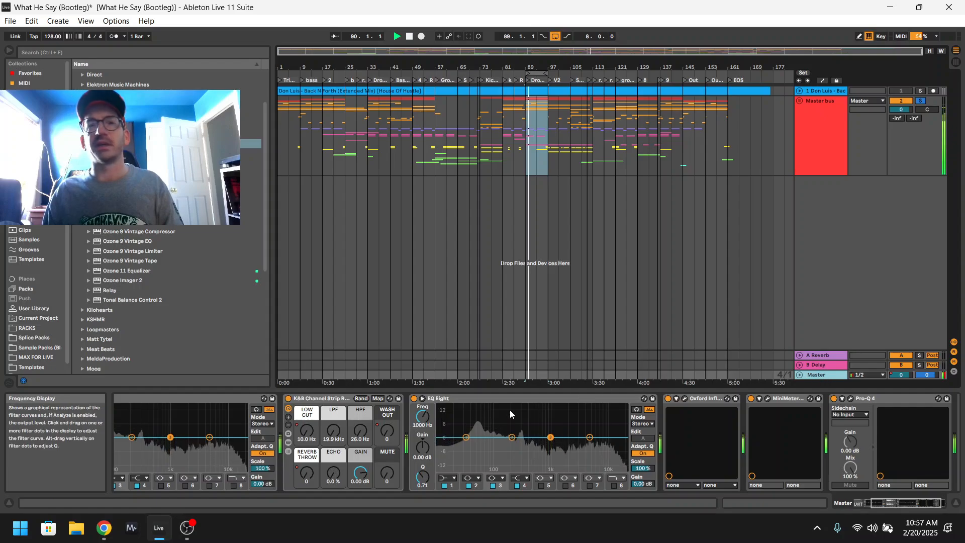
pyautogui.click(456, 399)
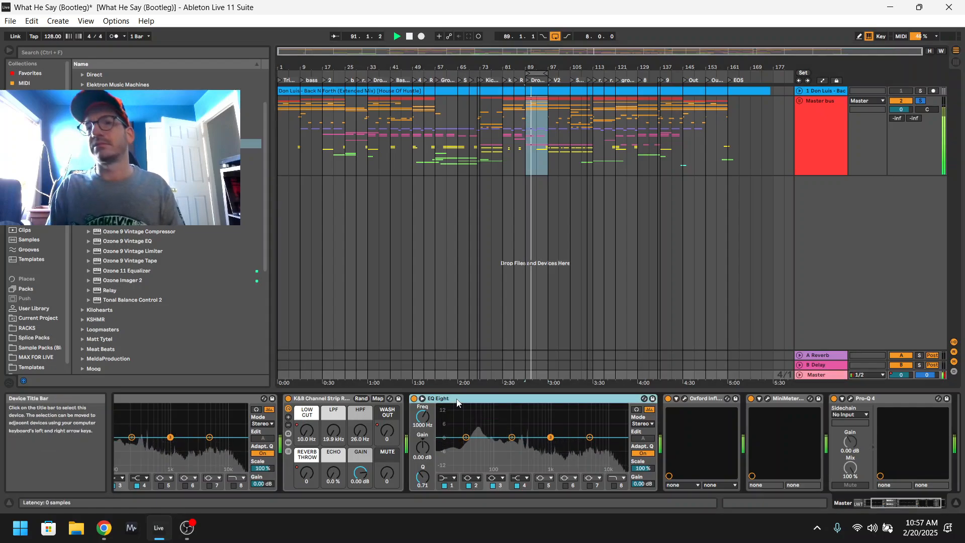
pyautogui.press('Right')
pyautogui.press('Right')
pyautogui.press('Right')
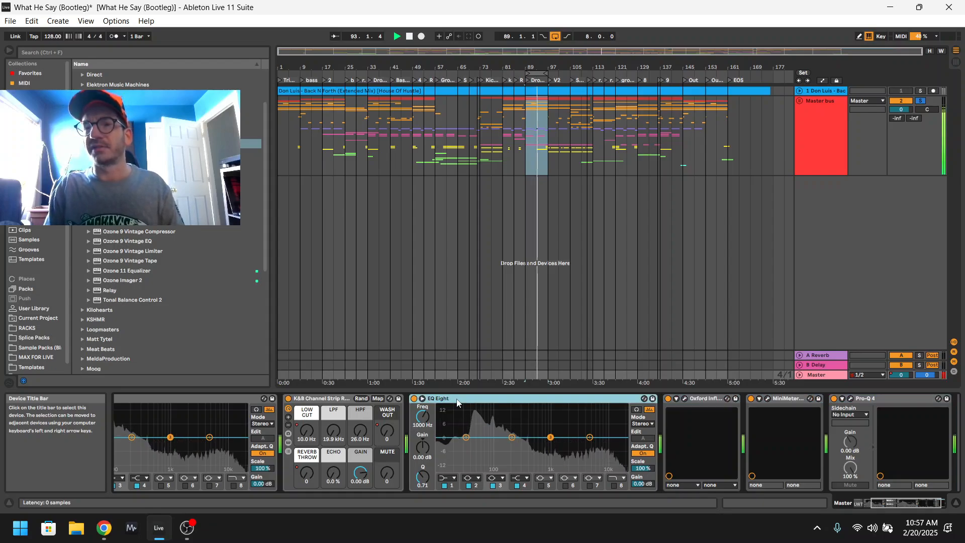
# In the Master's Oxford Inflator, lower and readjust the curve slider, raise the effect slider, and close the plug-in window.
pyautogui.click(684, 399)
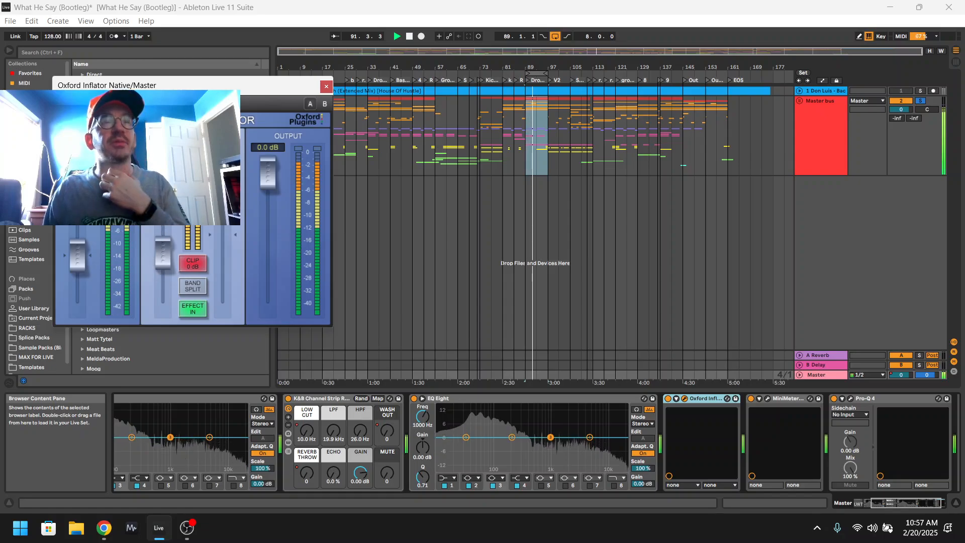
pyautogui.moveTo(230, 211); pyautogui.dragTo(233, 236)
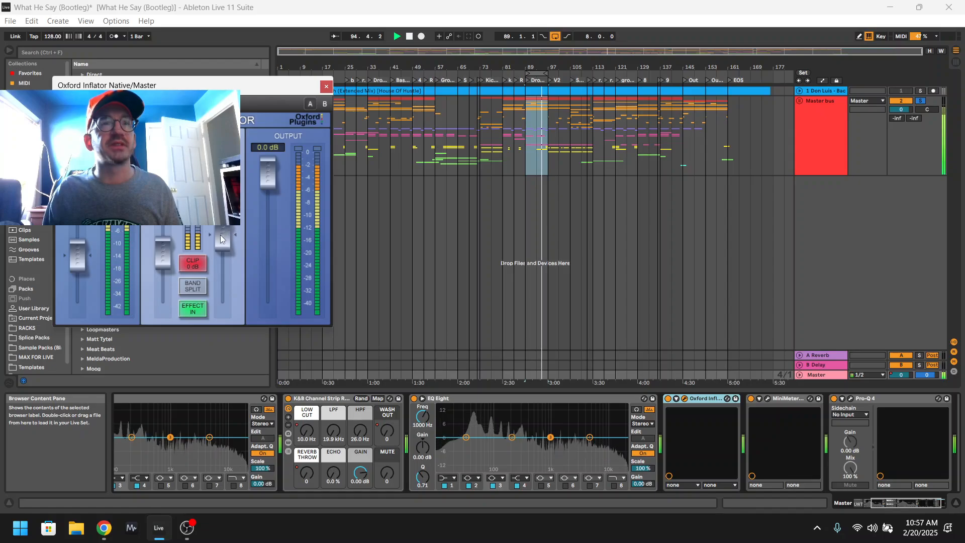
pyautogui.moveTo(223, 238); pyautogui.dragTo(223, 237)
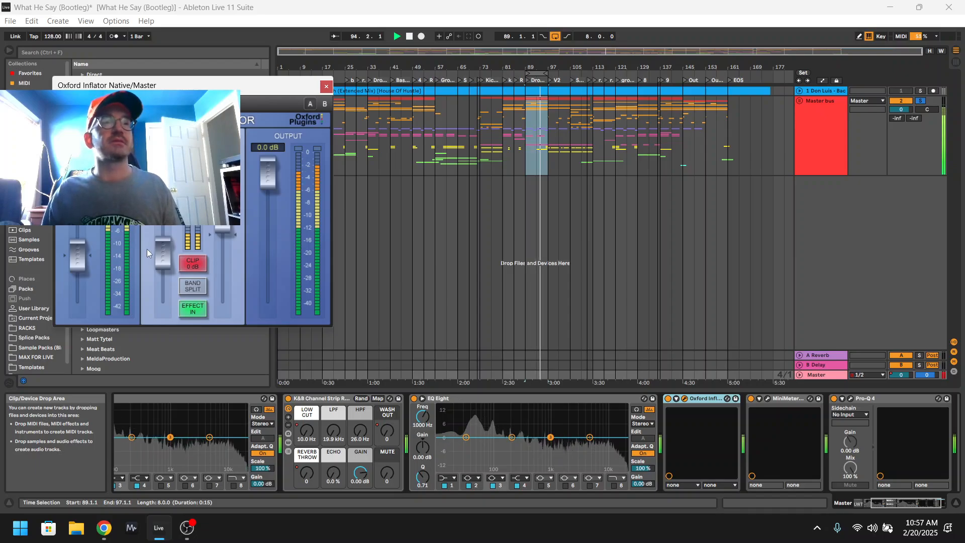
pyautogui.moveTo(154, 249); pyautogui.dragTo(154, 227)
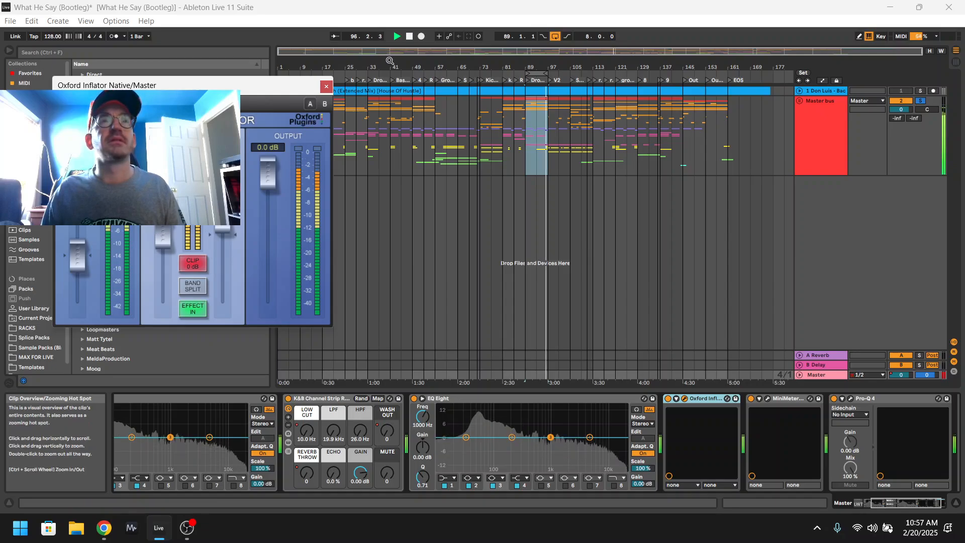
pyautogui.click(326, 87)
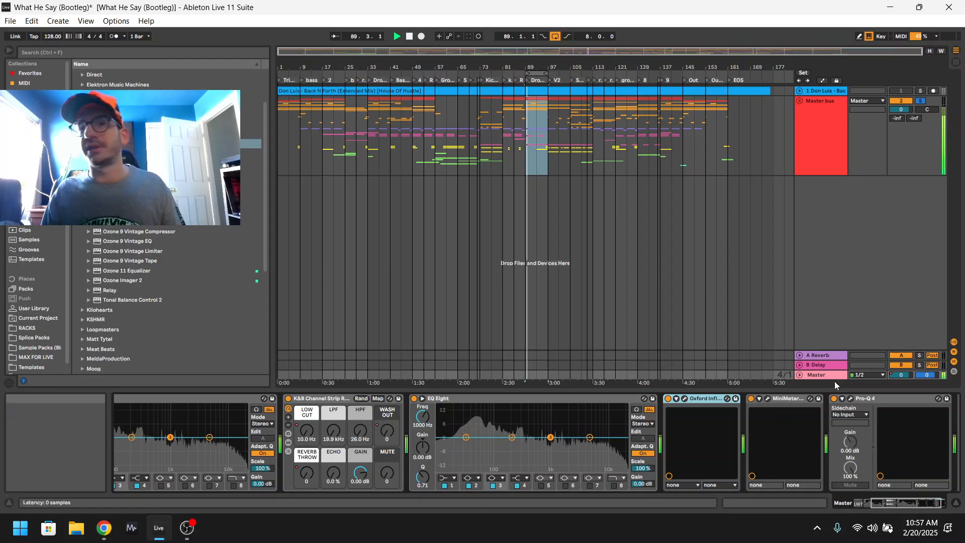
# Check the MiniMeters plug-in window on the Master track, close it, and launch the standalone MiniMeters application.
pyautogui.click(767, 399)
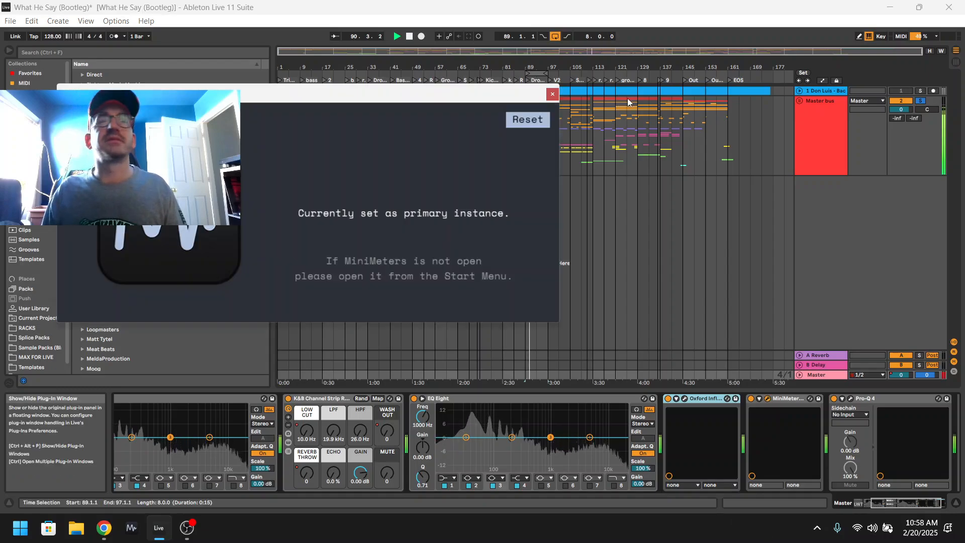
pyautogui.click(768, 400)
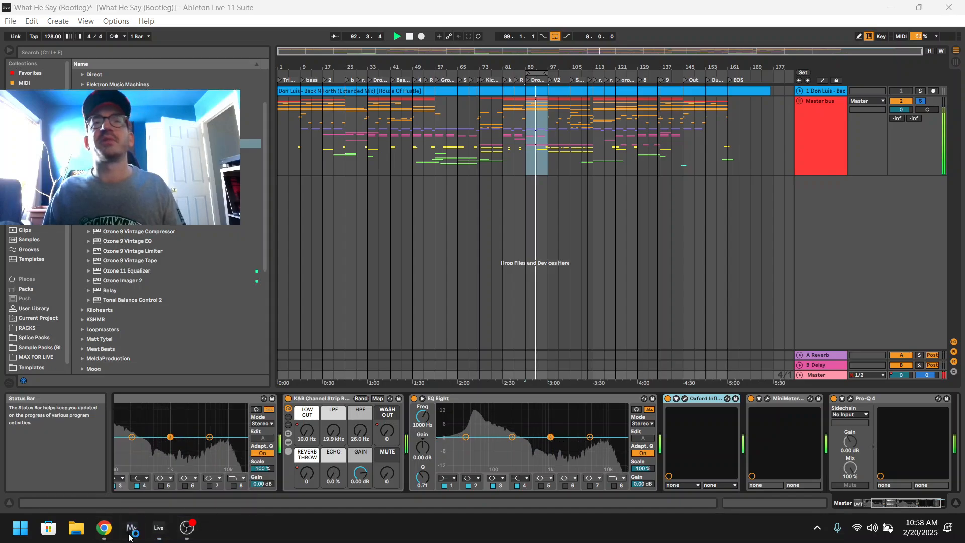
pyautogui.click(129, 537)
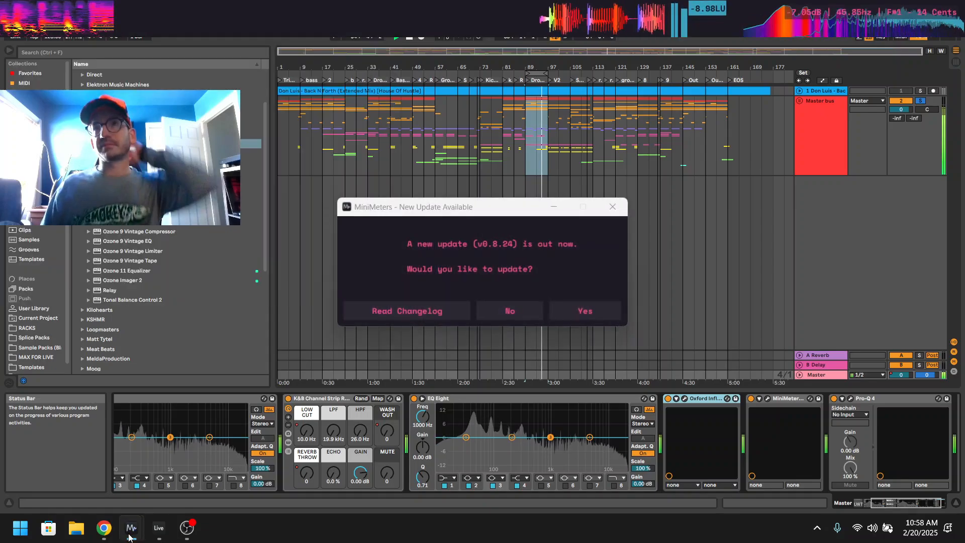
# Open the Master track's Pro-Q 4, compare the looped mix with the plug-in bypassed and active, and close its window.
pyautogui.click(849, 399)
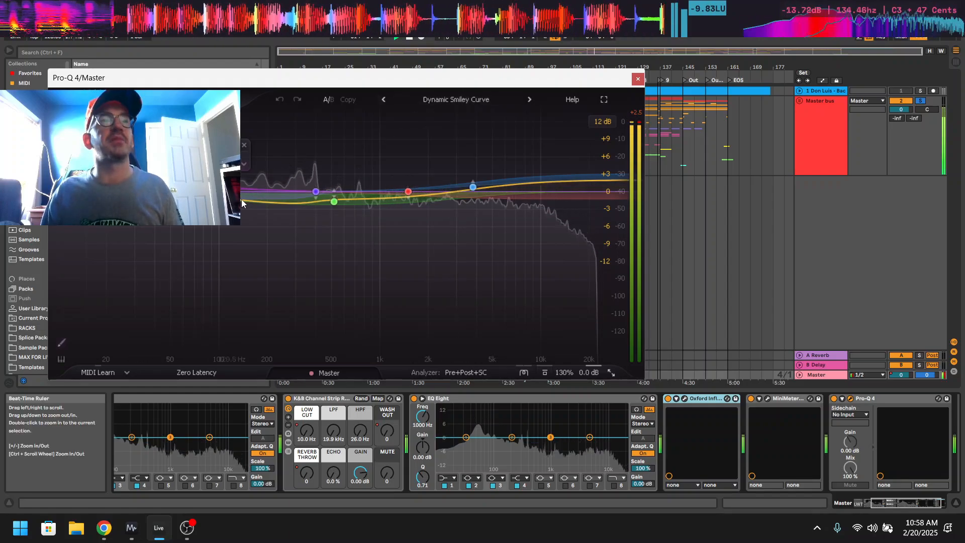
pyautogui.click(834, 399)
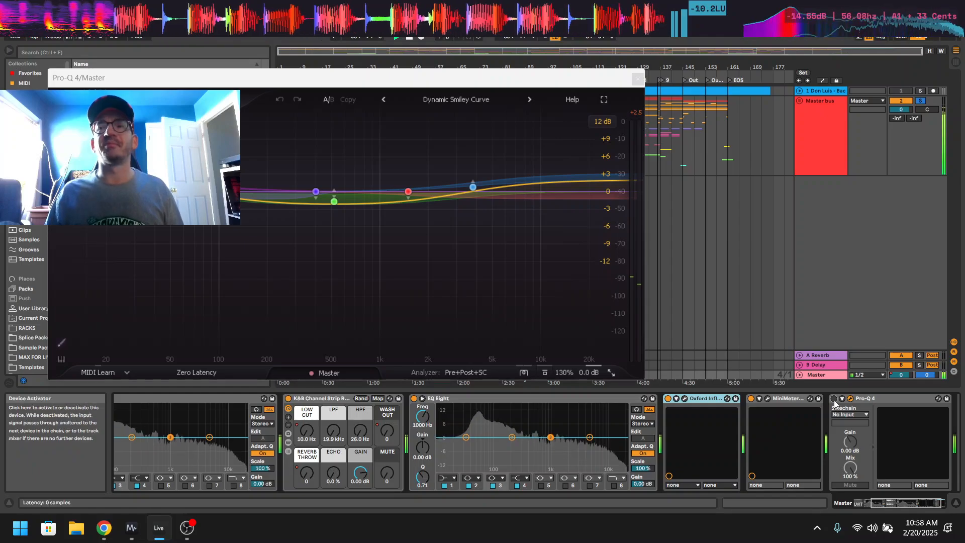
pyautogui.click(834, 399)
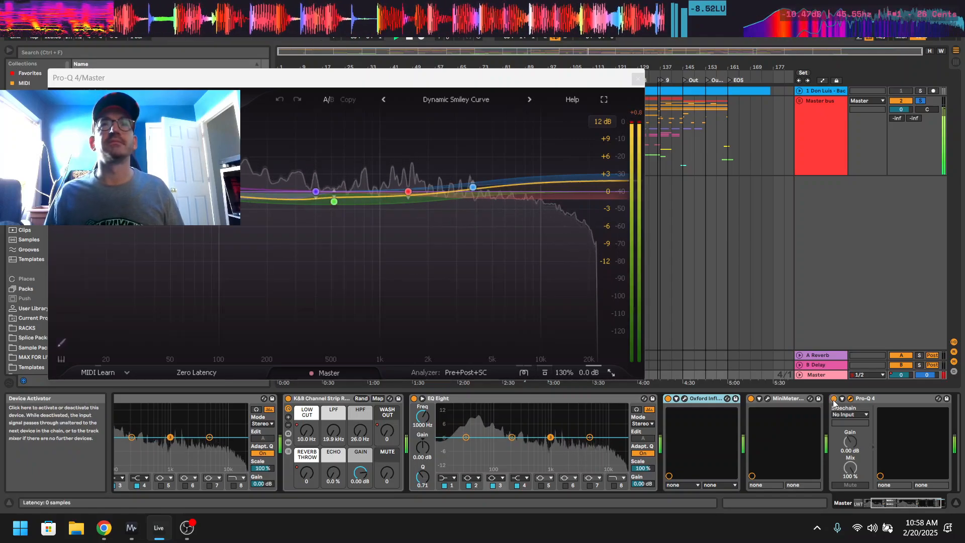
pyautogui.click(637, 79)
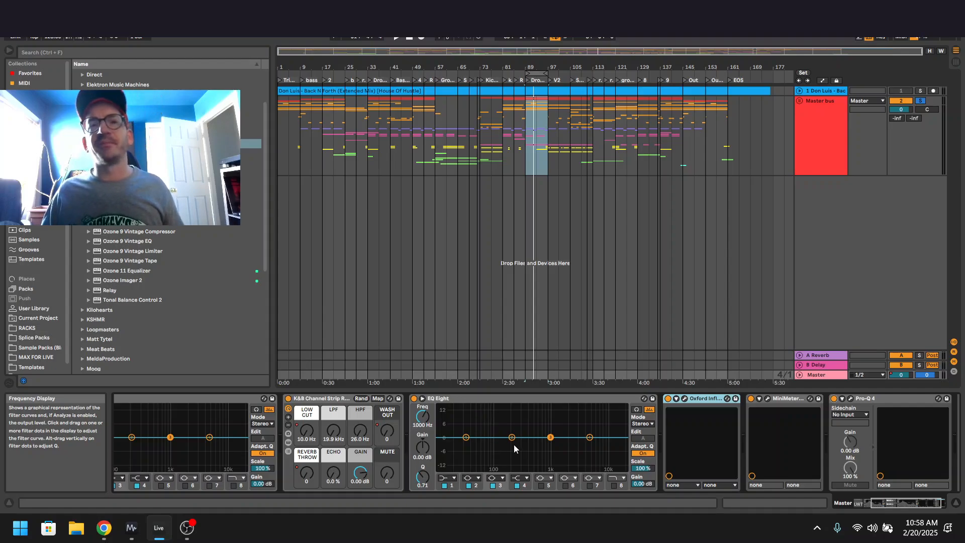
# Dip the two middle bands of the Master's second EQ Eight, one to -2.60 dB at 1.11 kHz, and select the K&B Channel Strip rack.
pyautogui.moveTo(513, 437); pyautogui.dragTo(517, 440)
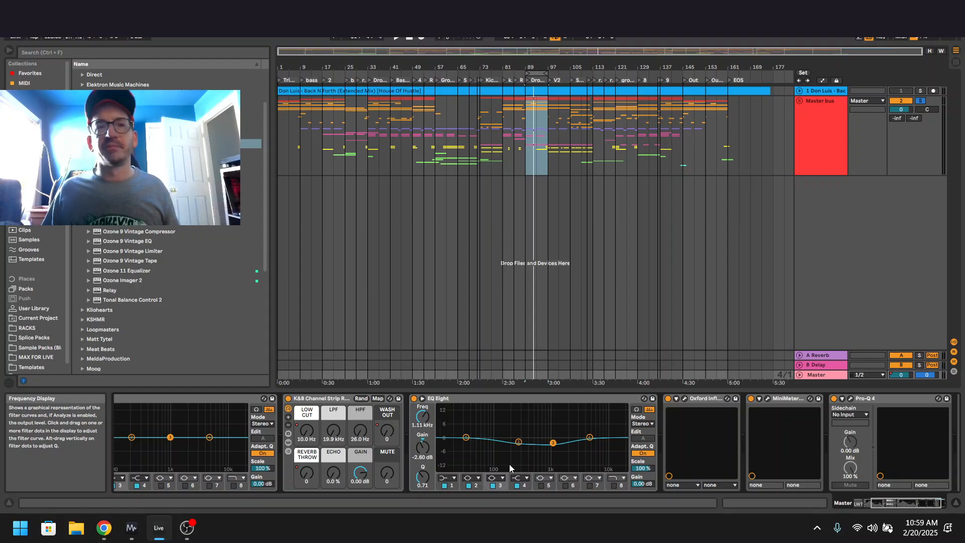
pyautogui.click(542, 401)
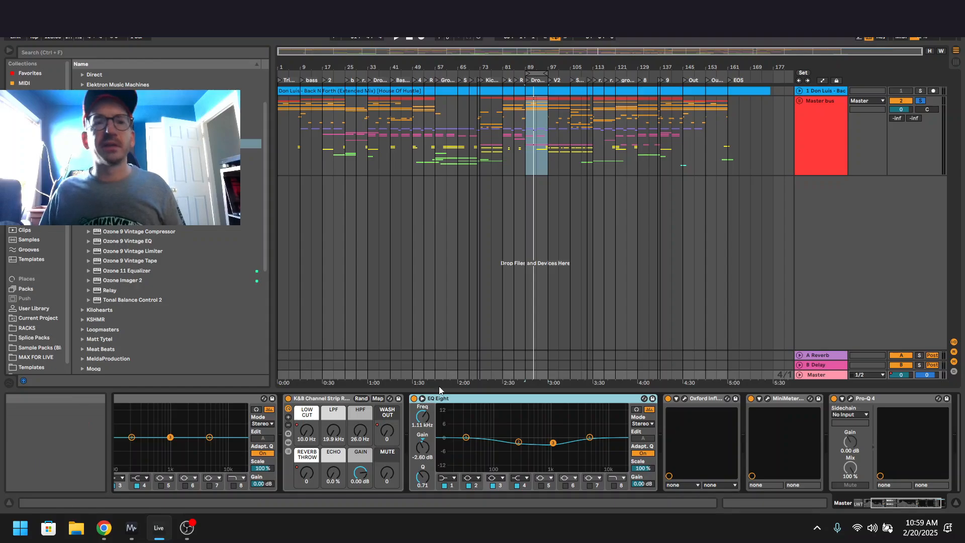
pyautogui.click(332, 399)
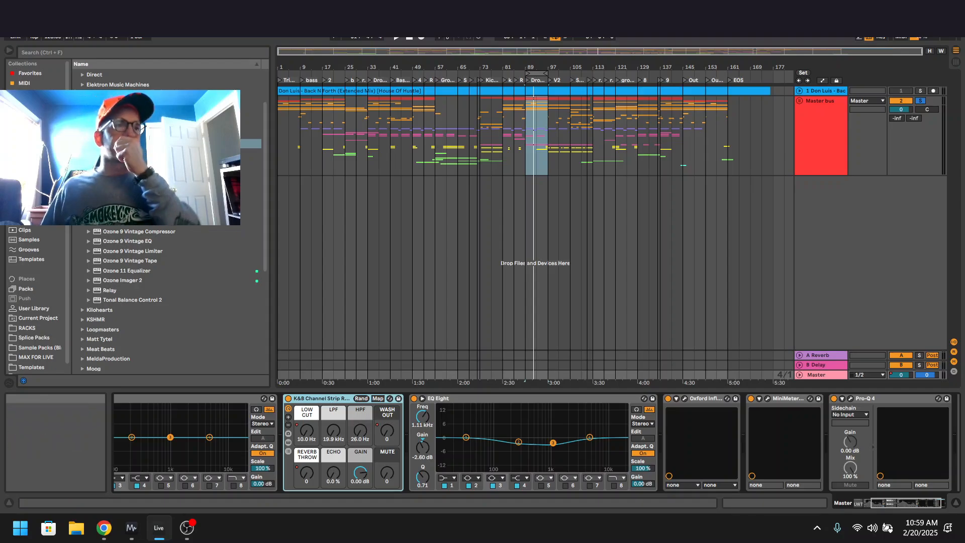
# Show the Master bus device chain, play the arrangement from bar 121, and stop playback.
pyautogui.click(806, 171)
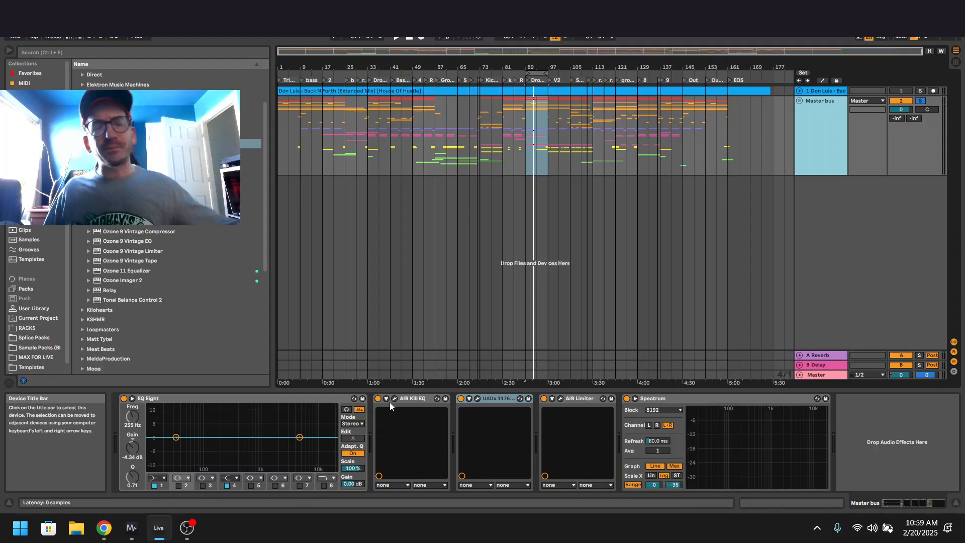
pyautogui.click(619, 164)
pyautogui.press('space')
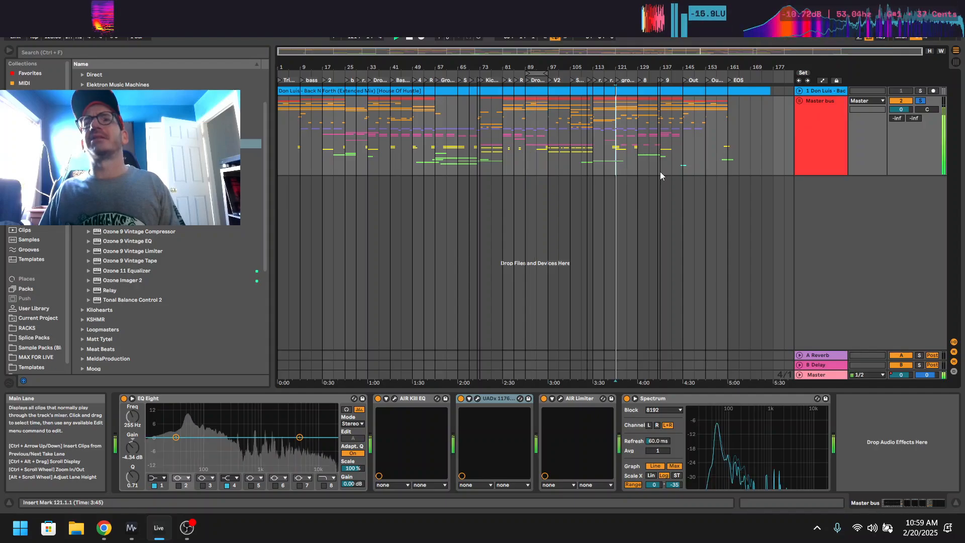
pyautogui.click(819, 132)
pyautogui.press('space')
pyautogui.press('space')
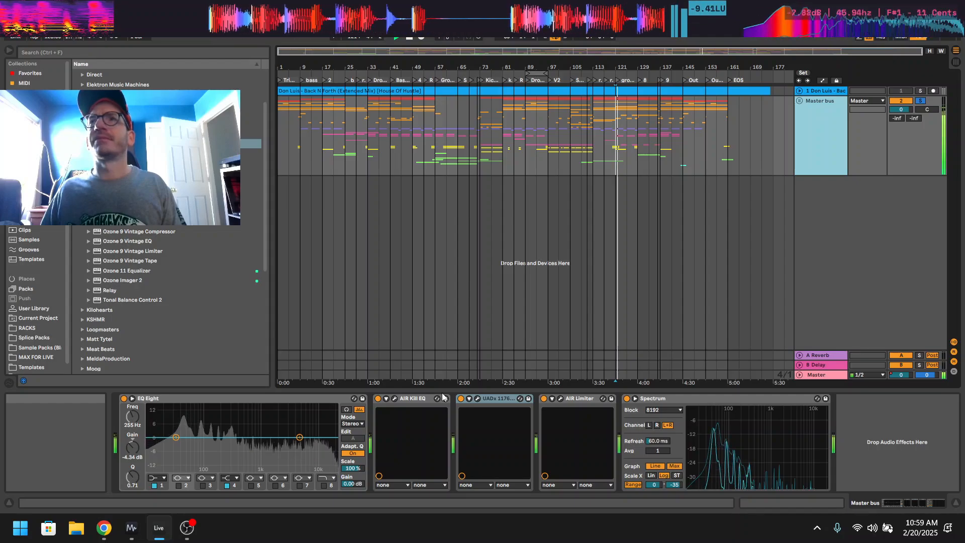
pyautogui.press('space')
# Minimise the Live set and close the MiniMeters application along with its update notice.
pyautogui.moveTo(427, 9)
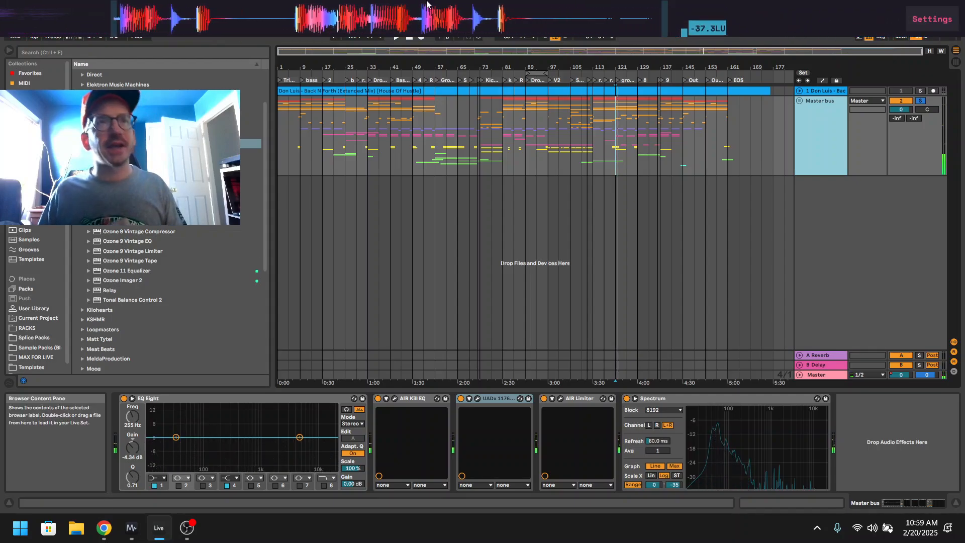
pyautogui.click(157, 537)
pyautogui.moveTo(146, 6)
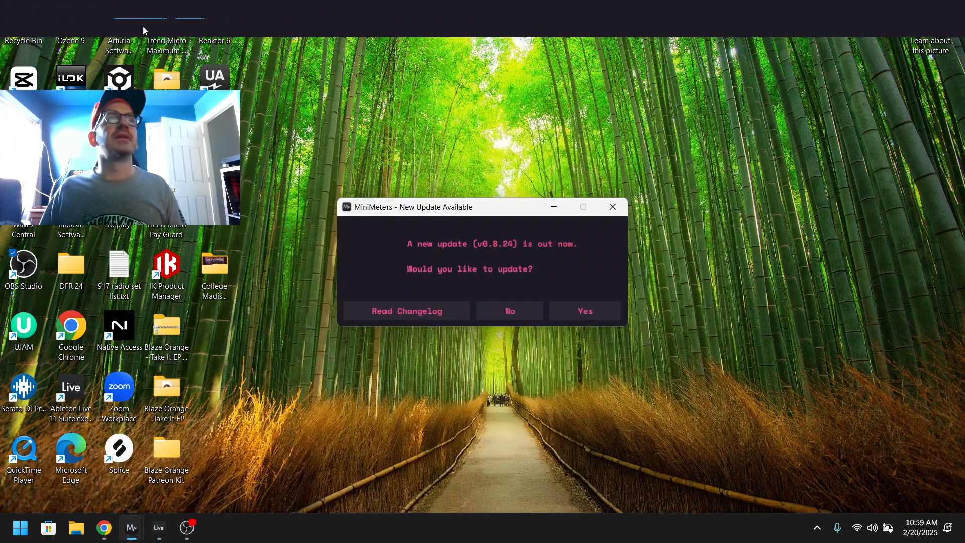
pyautogui.click(115, 11)
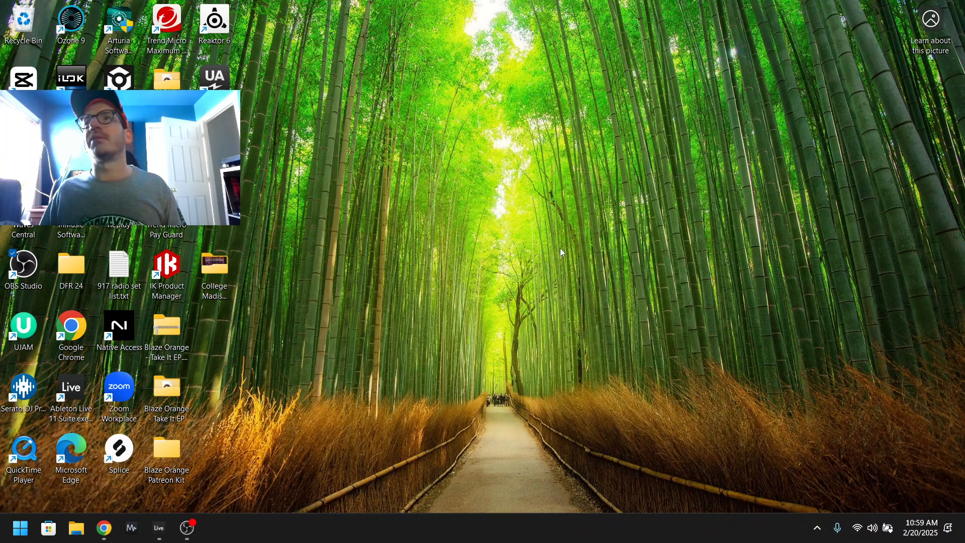
# Restore the What He Say (Bootleg) set briefly, minimise it again, and switch to OBS Studio.
pyautogui.click(181, 533)
pyautogui.click(183, 532)
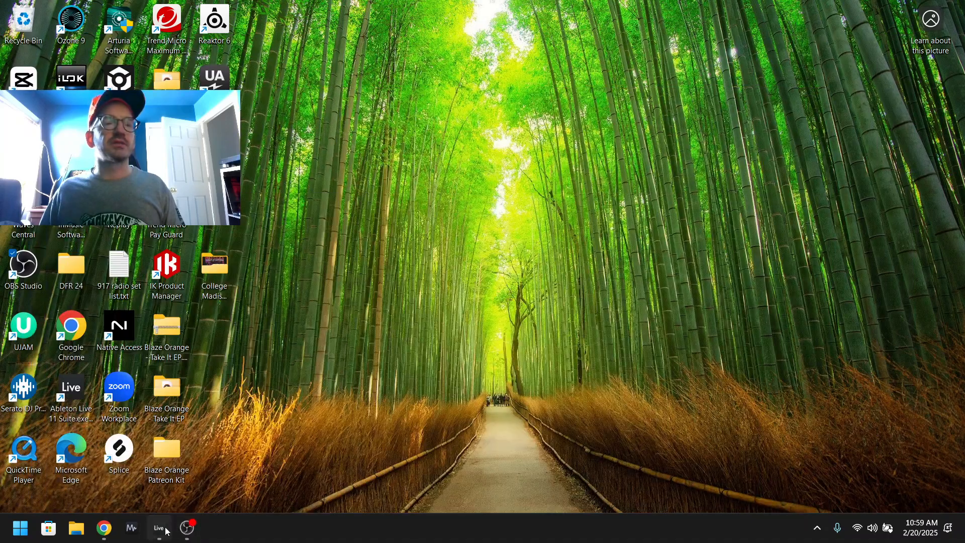
pyautogui.click(160, 529)
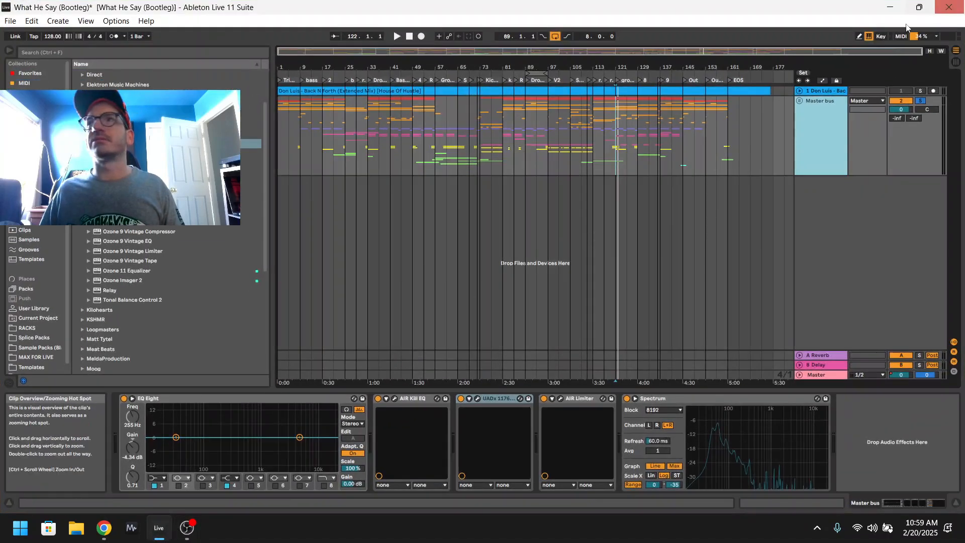
pyautogui.click(888, 8)
pyautogui.click(187, 527)
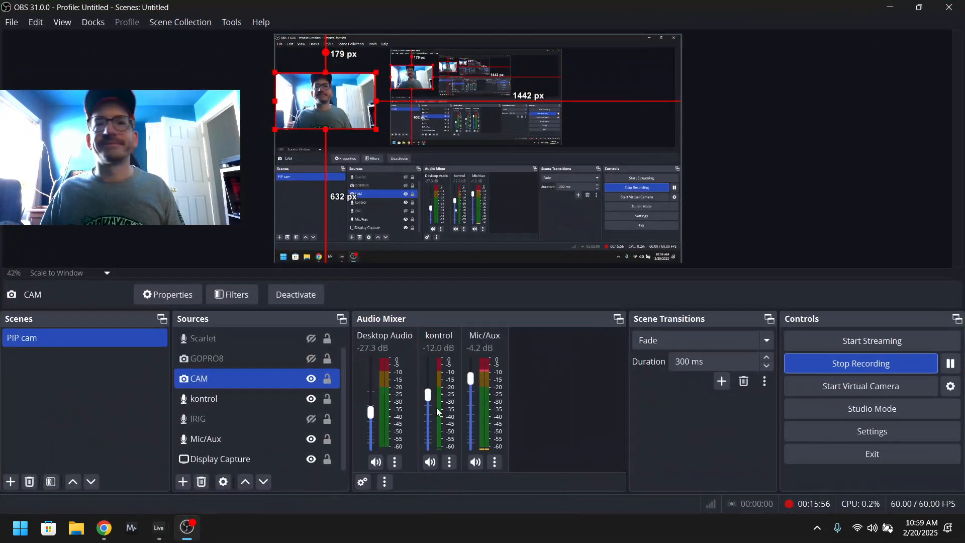